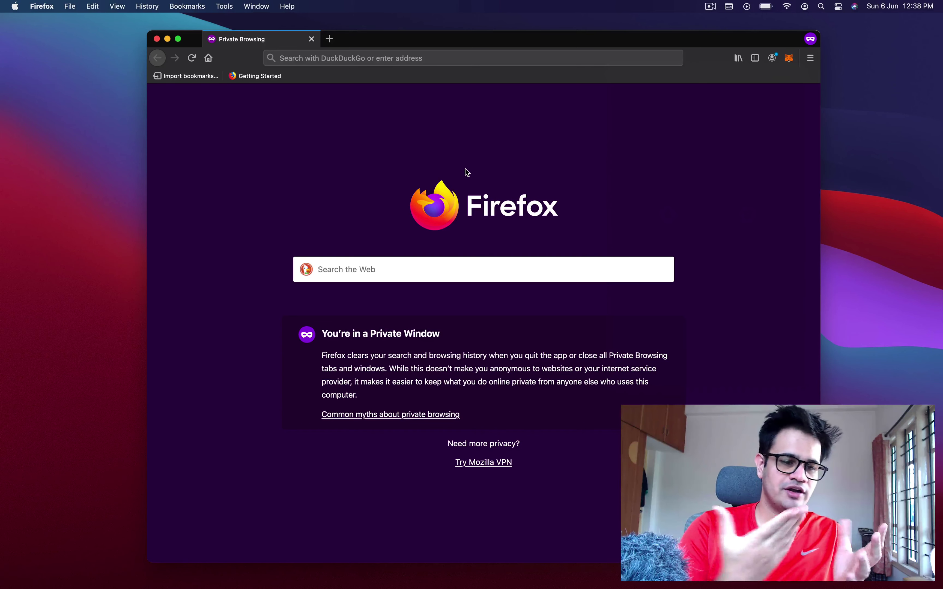
Check the MATIC balance in the MetaMask wallet, close the wallet, and load quickswap.exchange.
{"action": "left_click", "coordinate": [789, 58]}
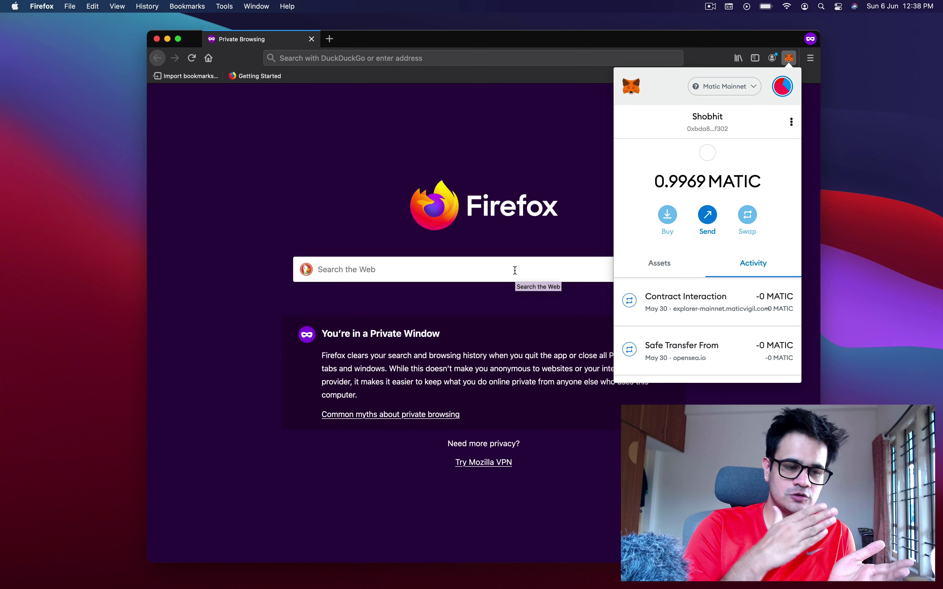
{"action": "left_click", "coordinate": [384, 180]}
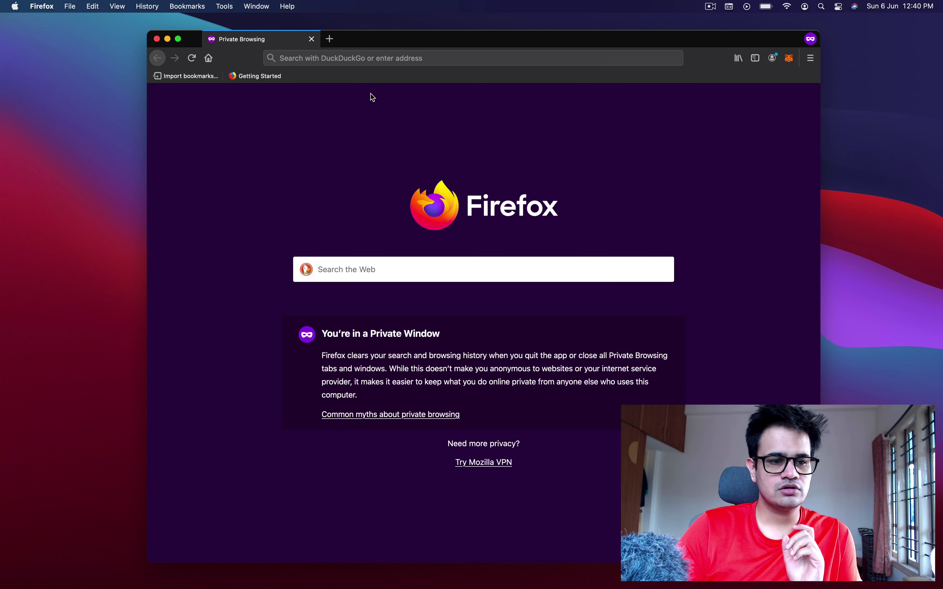
{"action": "left_click", "coordinate": [389, 60]}
{"action": "type", "text": "quic"}
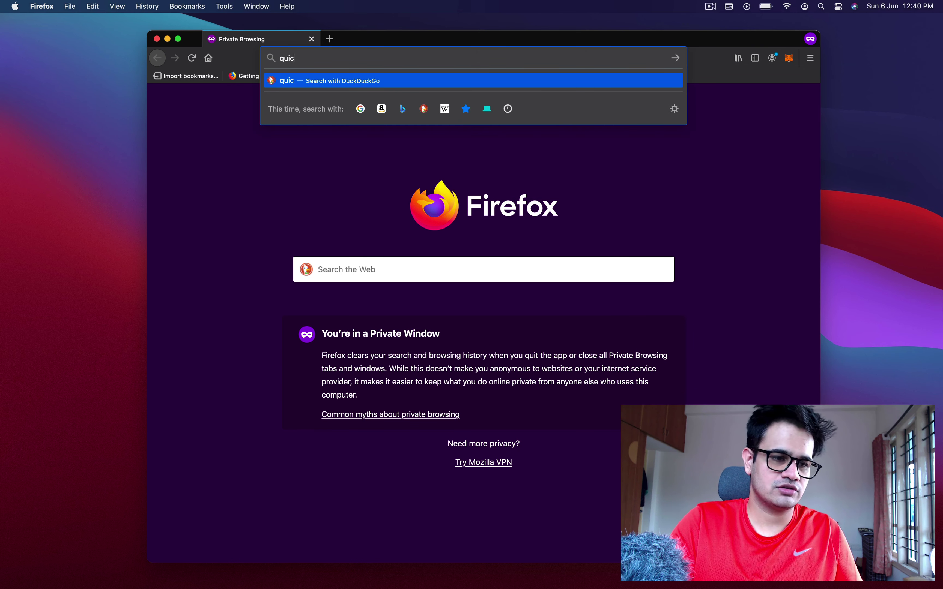
{"action": "type", "text": "kswap.e"}
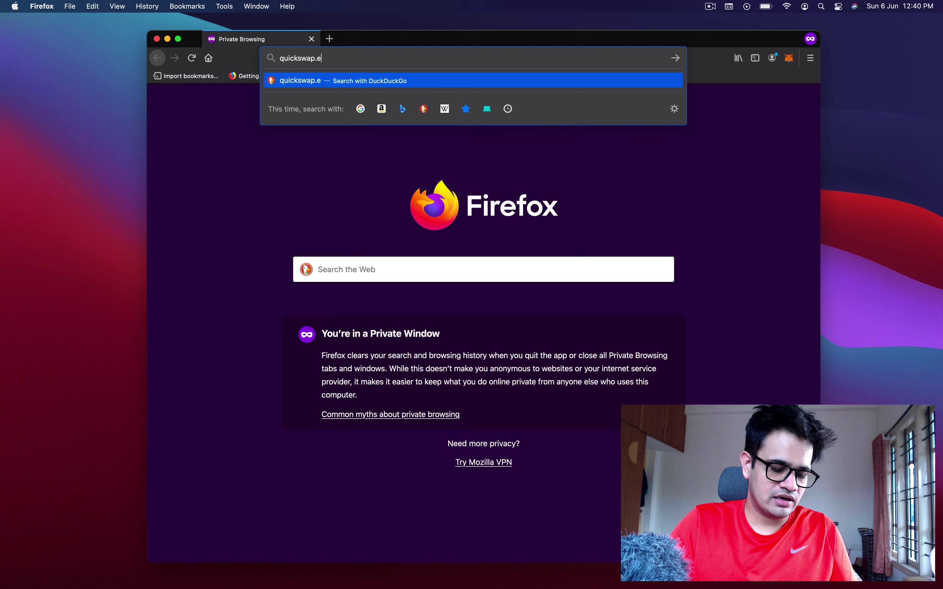
{"action": "type", "text": "xch"}
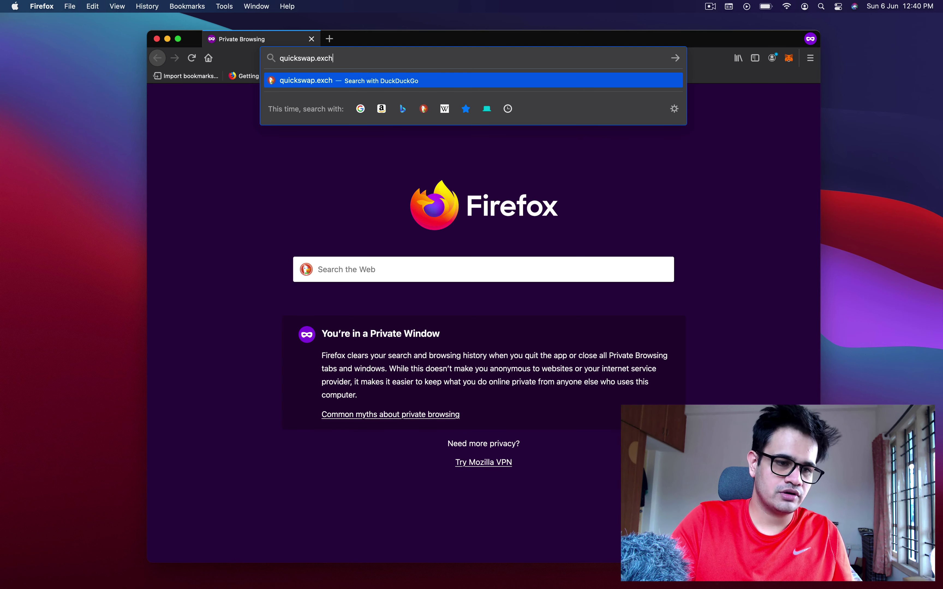
{"action": "type", "text": "ange"}
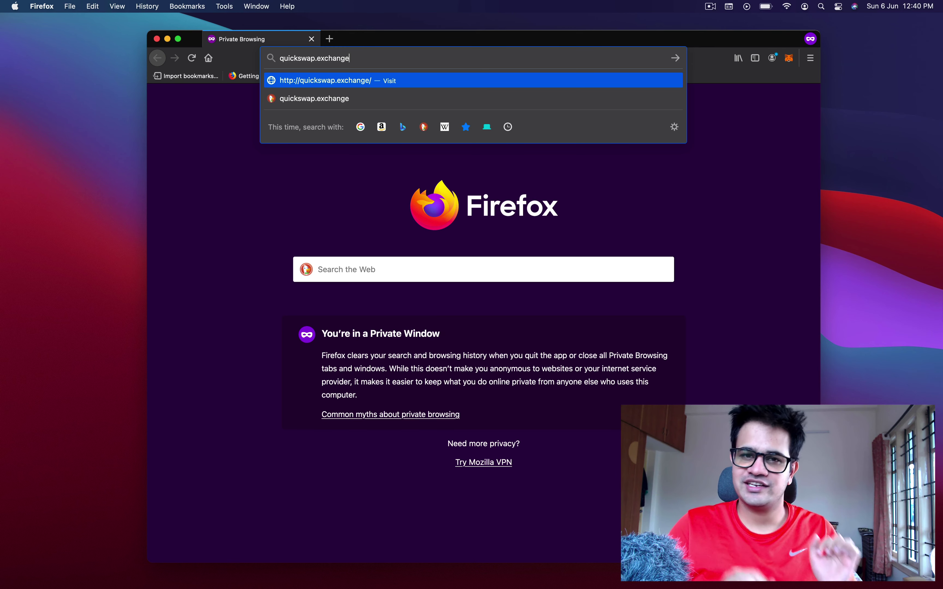
{"action": "key", "text": "Return"}
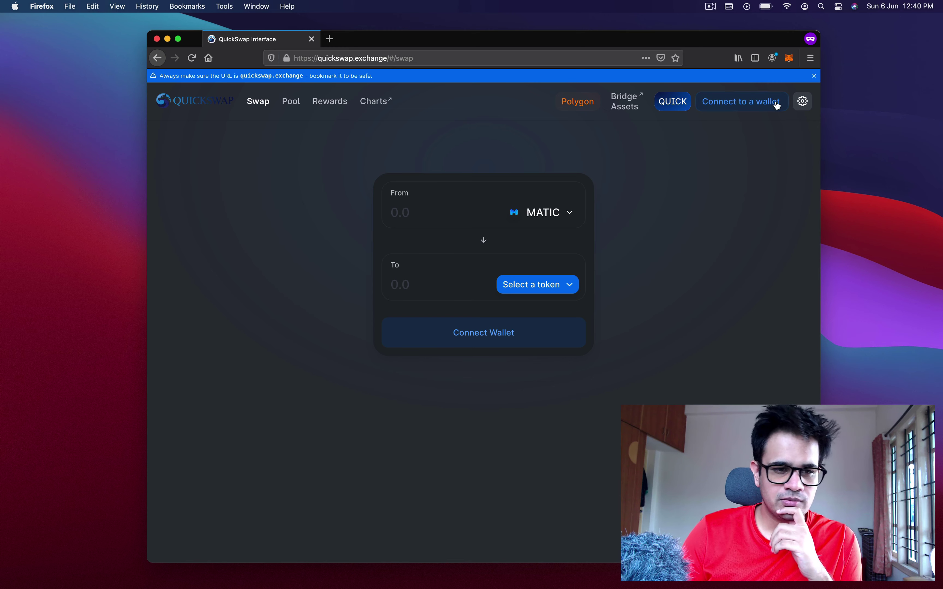
Turn dark mode off in the exchange's interface settings, turn it back on, and close the settings.
{"action": "left_click", "coordinate": [803, 101]}
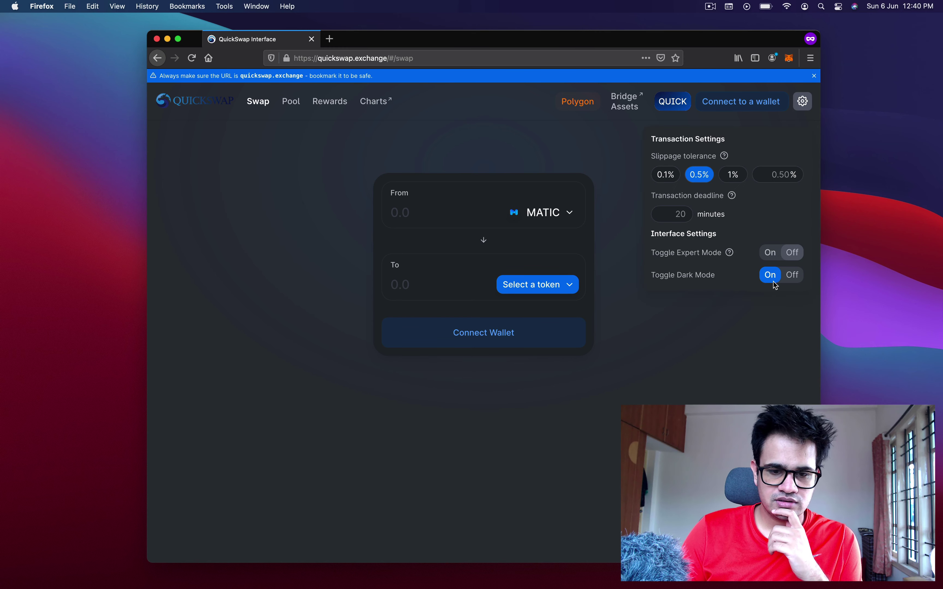
{"action": "left_click", "coordinate": [792, 276]}
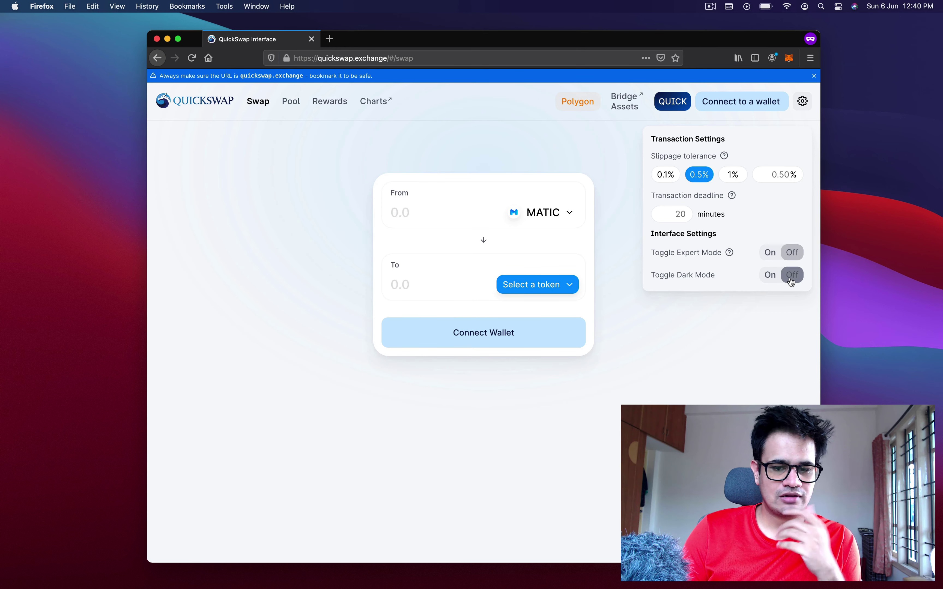
{"action": "left_click", "coordinate": [772, 278]}
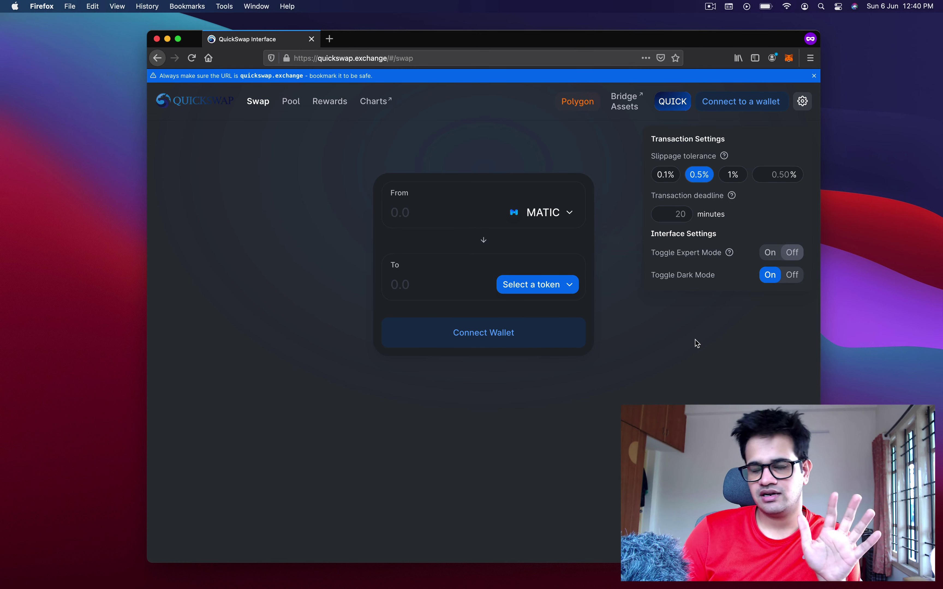
{"action": "left_click", "coordinate": [725, 396]}
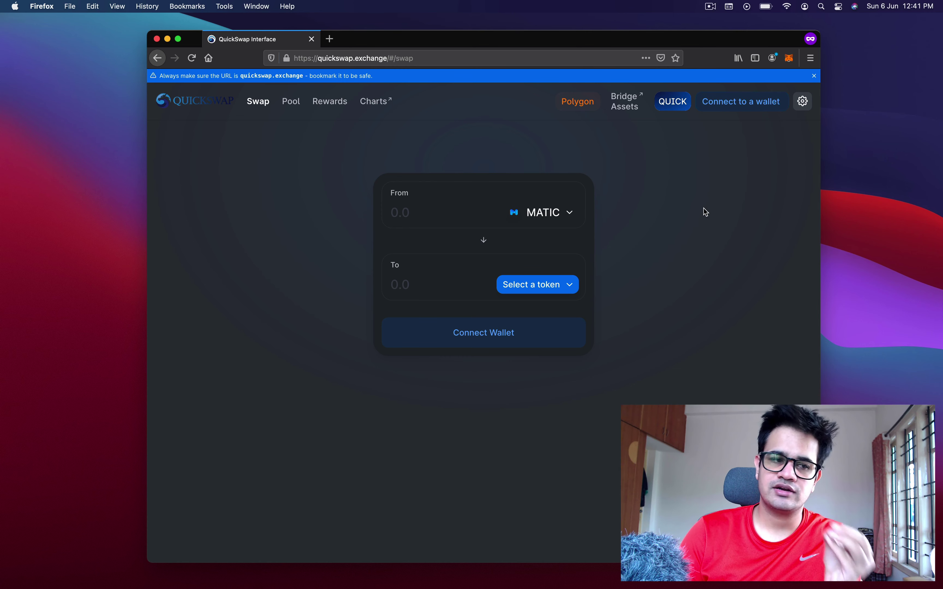
Connect the MetaMask wallet account to the exchange and allow it to view the account's address.
{"action": "left_click", "coordinate": [750, 102]}
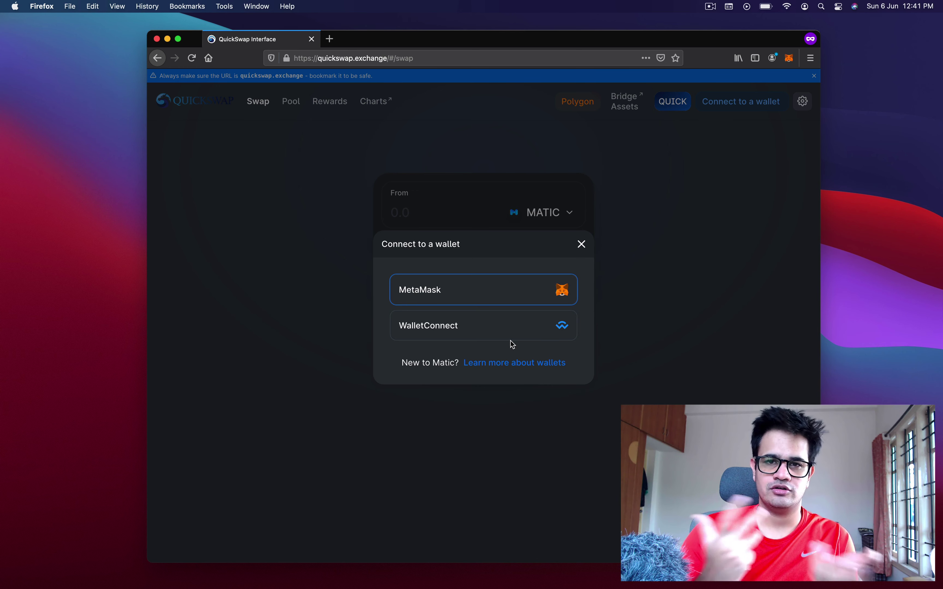
{"action": "left_click", "coordinate": [511, 287]}
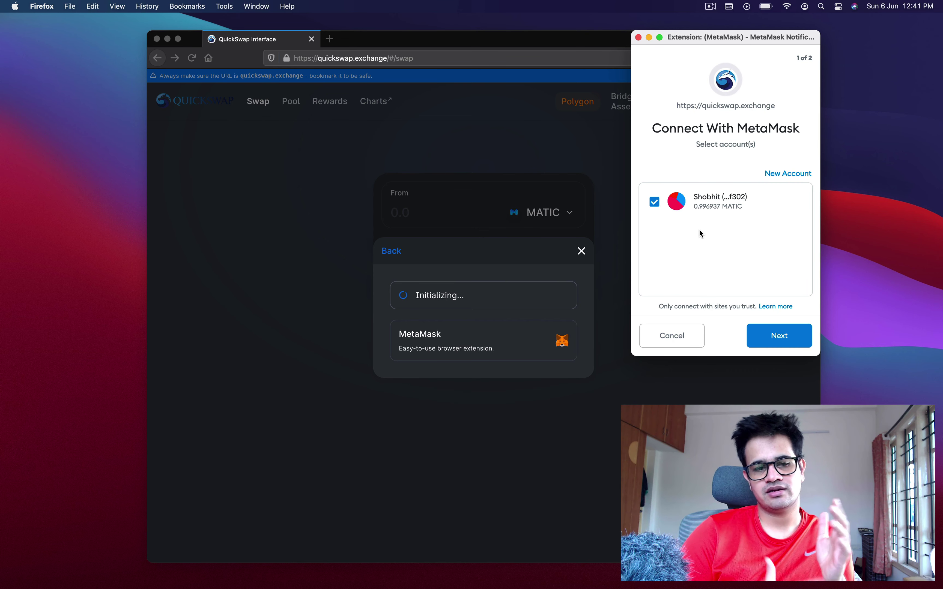
{"action": "left_click", "coordinate": [768, 338]}
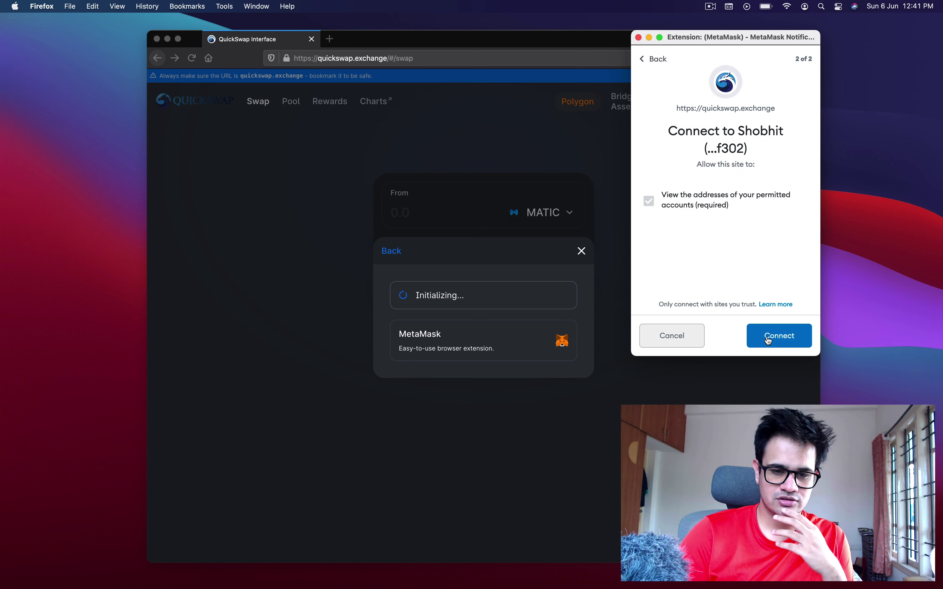
{"action": "left_click", "coordinate": [768, 337]}
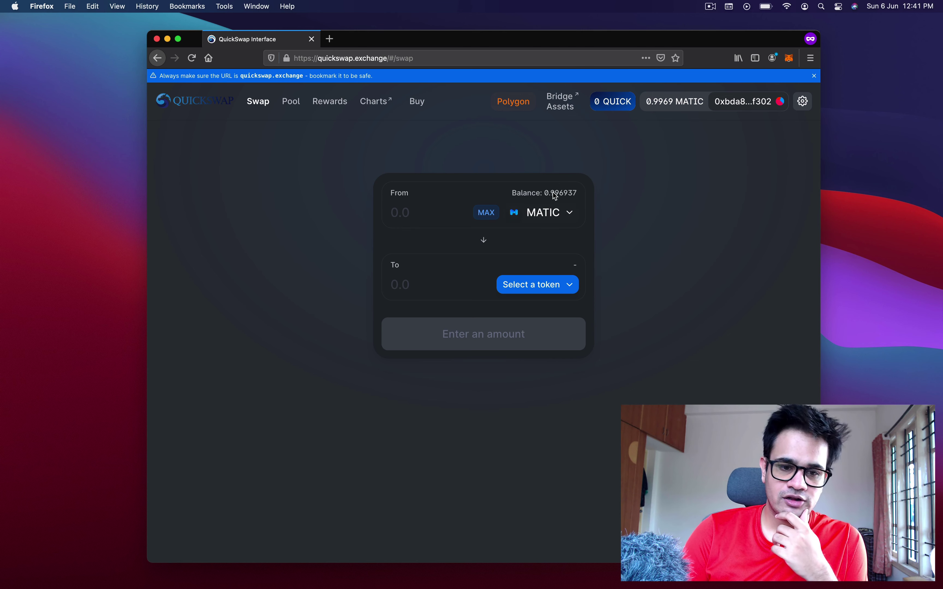
Find USDC in the token list and select it as the token to receive in the swap.
{"action": "left_click", "coordinate": [547, 285]}
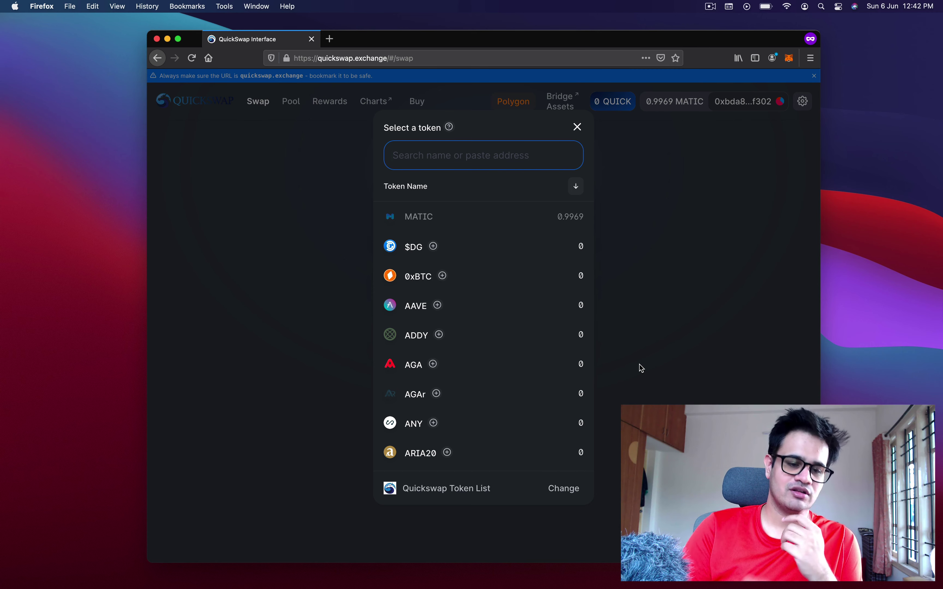
{"action": "left_click", "coordinate": [578, 127]}
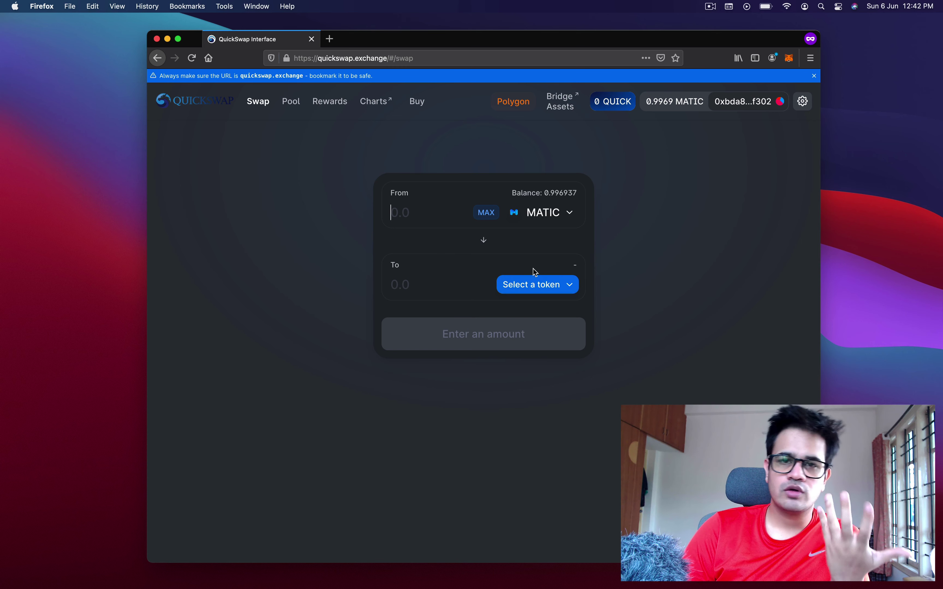
{"action": "left_click", "coordinate": [552, 282]}
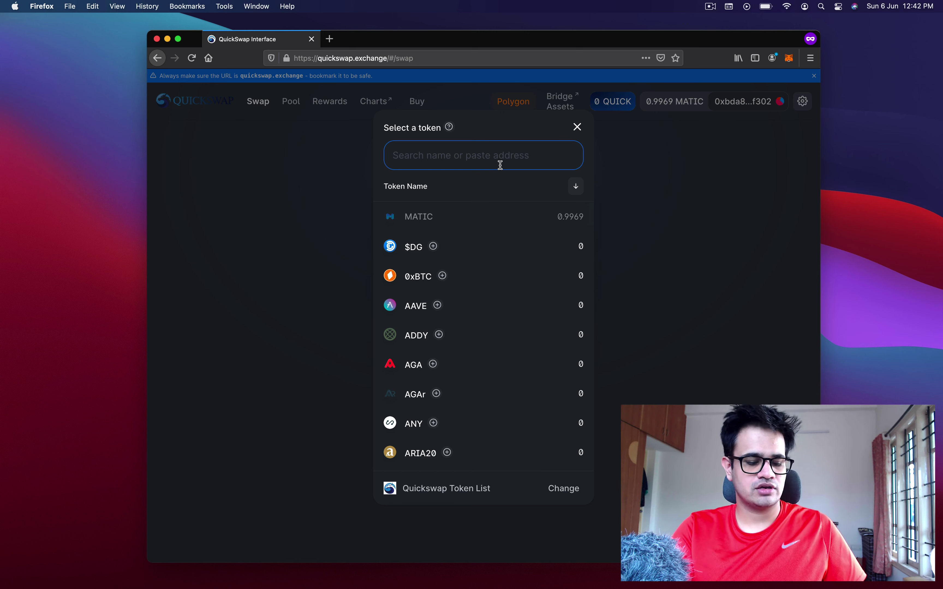
{"action": "type", "text": "USDC"}
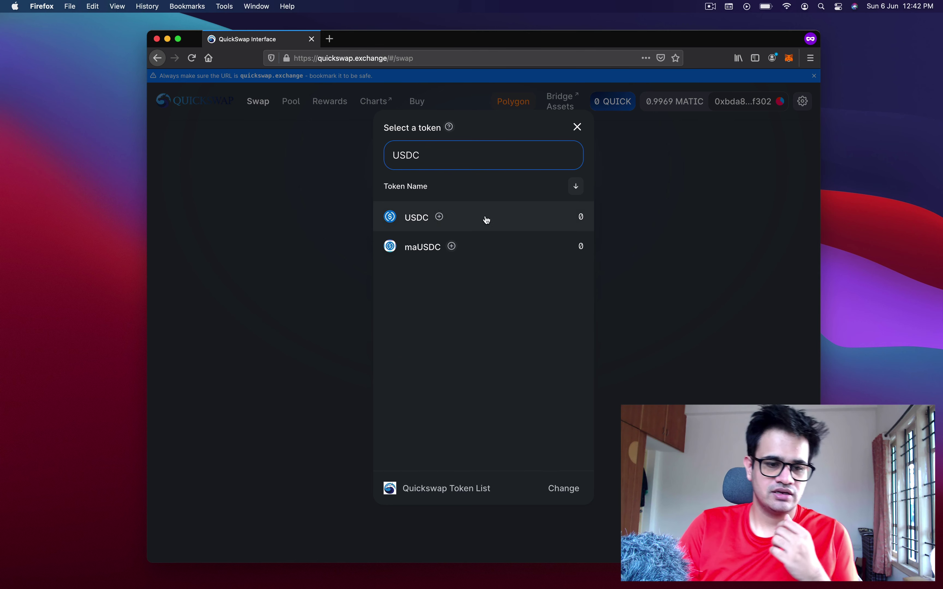
{"action": "left_click", "coordinate": [507, 219]}
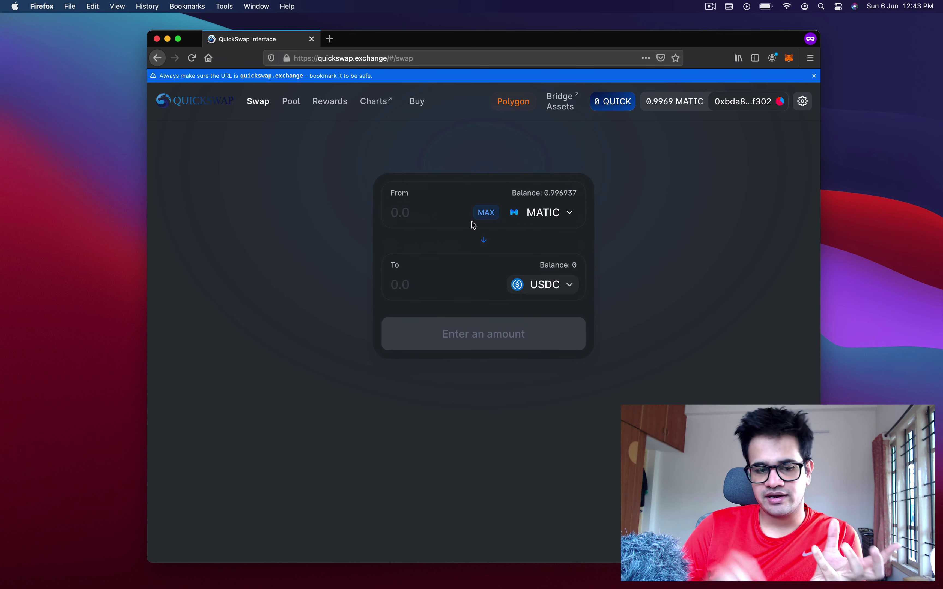
Show the price as USDC per MATIC and set the amount to swap to 0.40 MATIC.
{"action": "left_click", "coordinate": [477, 213]}
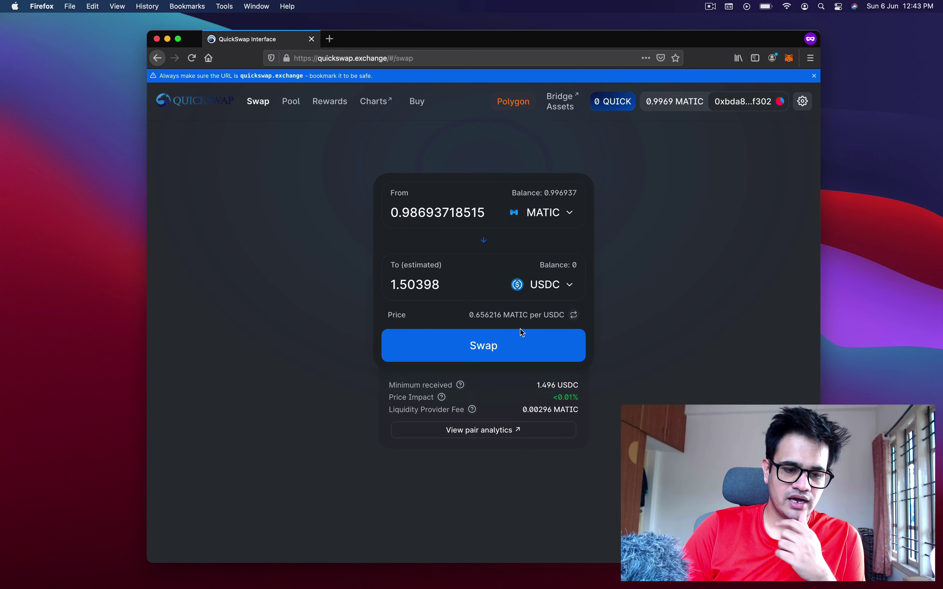
{"action": "left_click", "coordinate": [574, 316]}
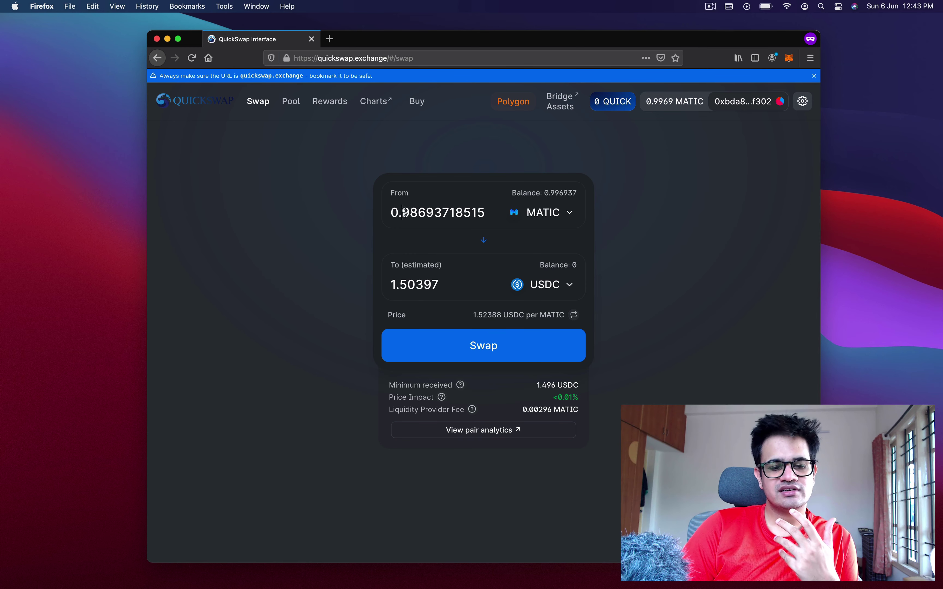
{"action": "left_click_drag", "start_coordinate": [404, 212], "coordinate": [414, 227]}
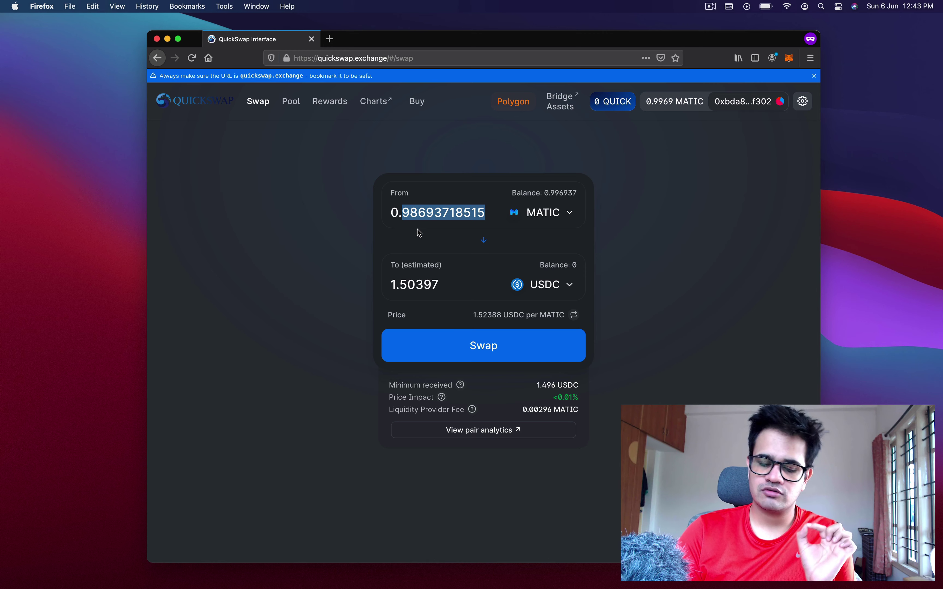
{"action": "type", "text": "45"}
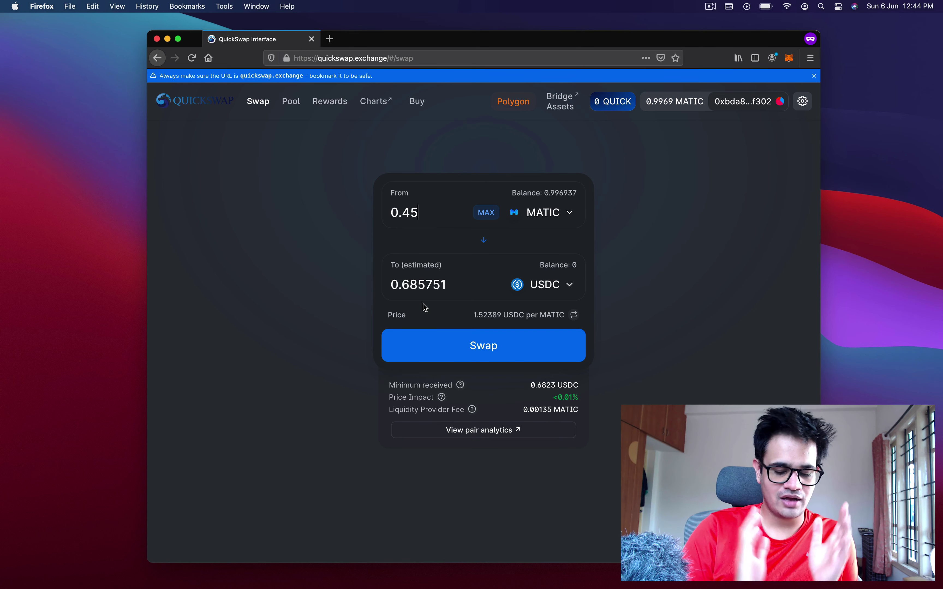
{"action": "key", "text": "shift+Left"}
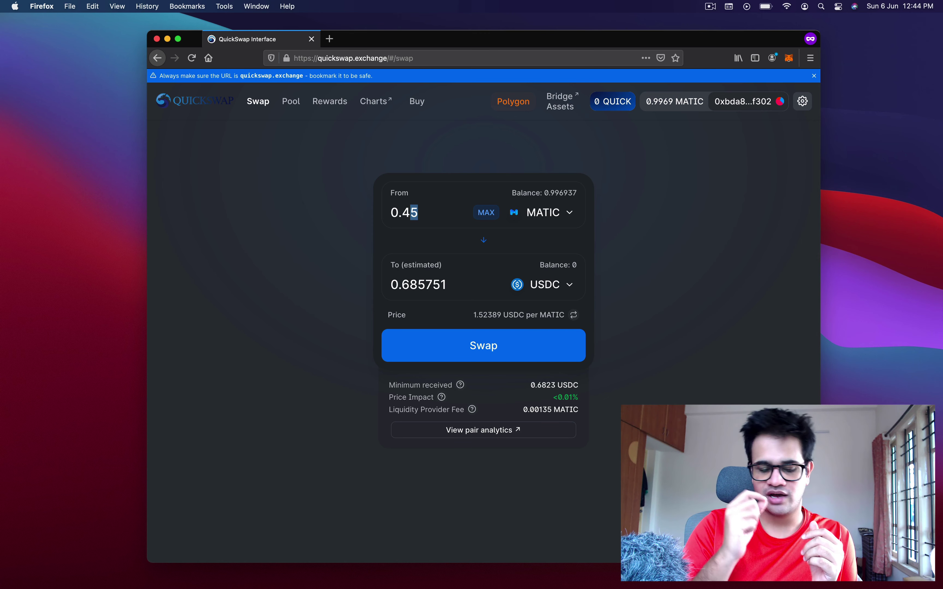
{"action": "type", "text": "0"}
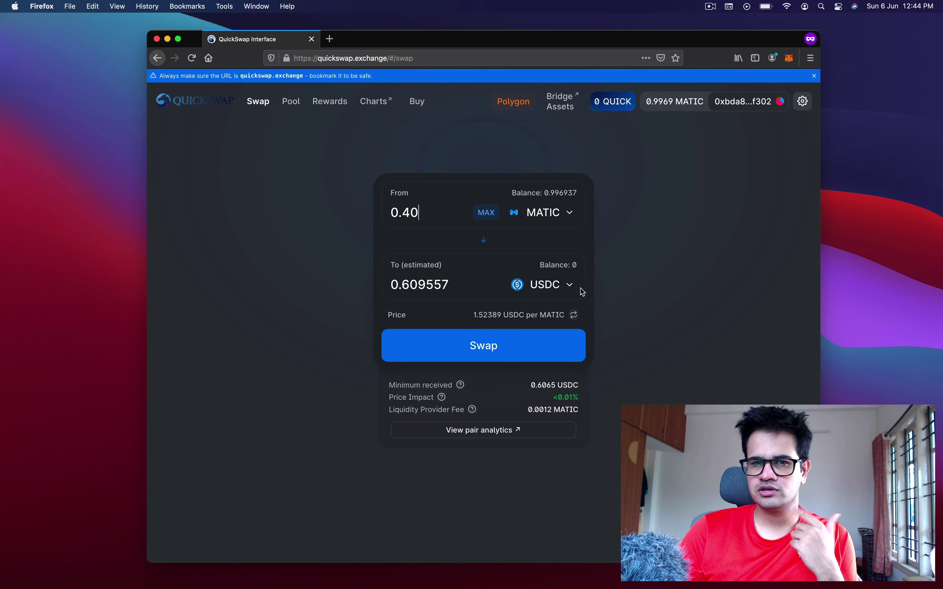
Search the receiving token list for usdt, usdc and dai, and close it without picking a token.
{"action": "left_click", "coordinate": [559, 291]}
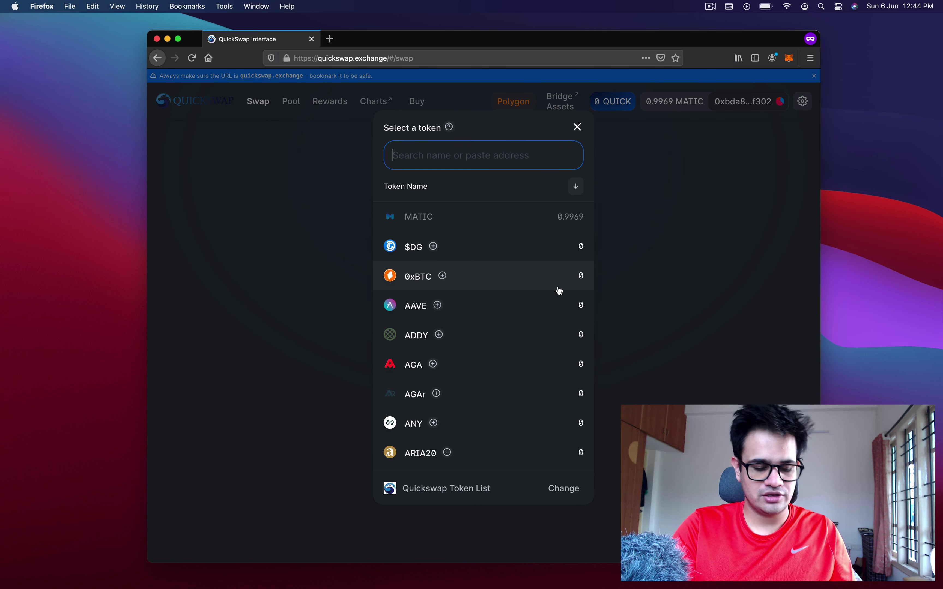
{"action": "type", "text": "usdt"}
{"action": "key", "text": "super+a"}
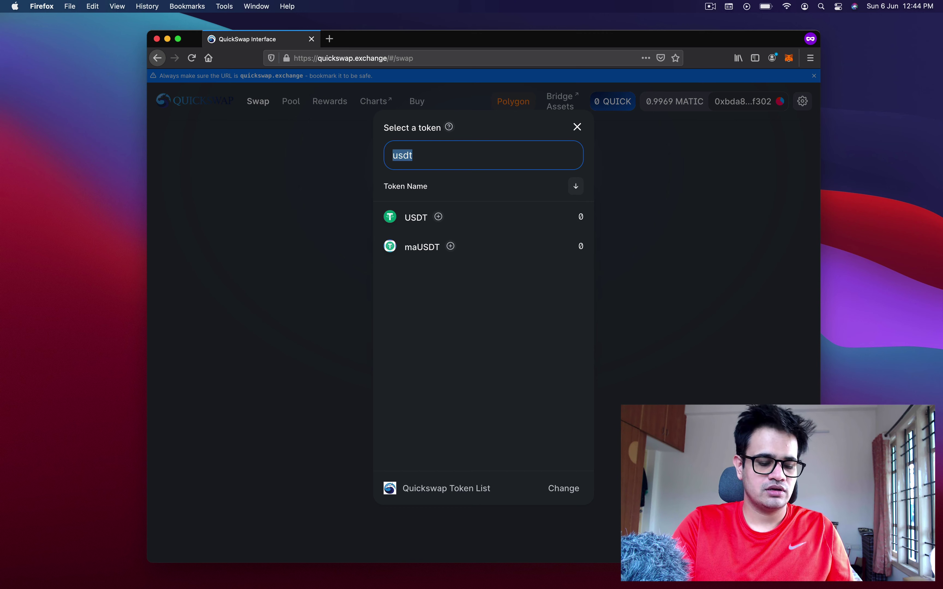
{"action": "type", "text": "usdc"}
{"action": "key", "text": "super+a"}
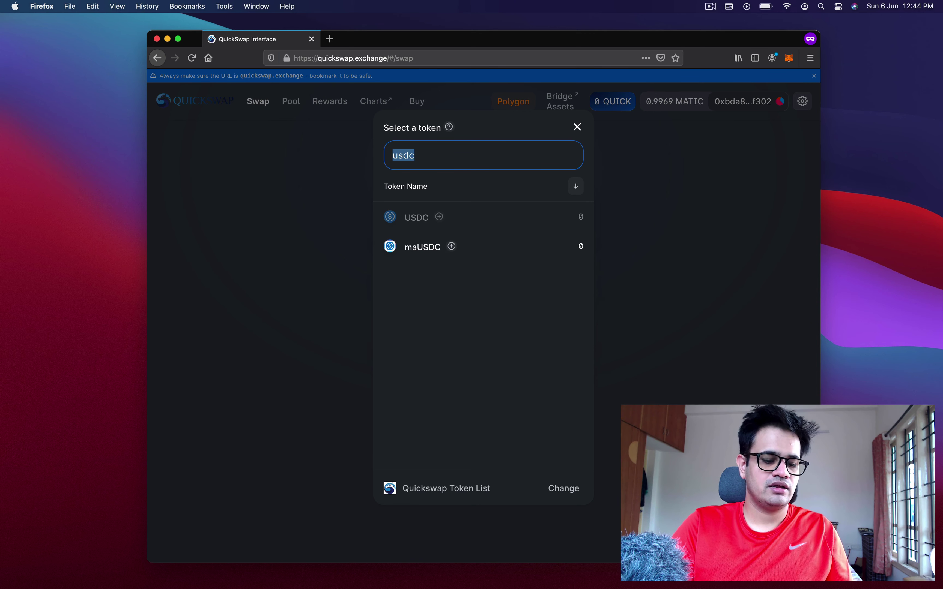
{"action": "type", "text": "dai"}
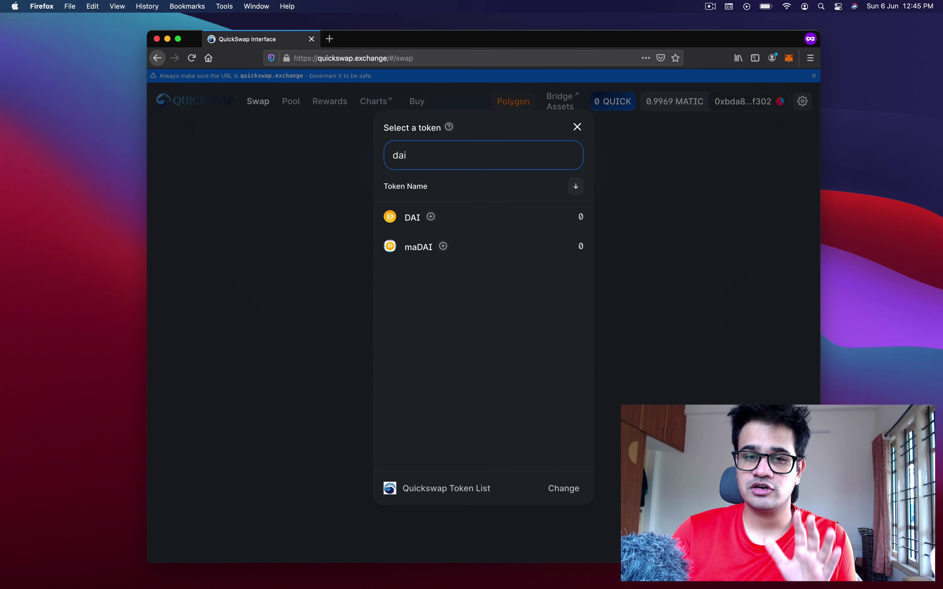
{"action": "key", "text": "BackSpace"}
{"action": "key", "text": "BackSpace"}
{"action": "key", "text": "BackSpace"}
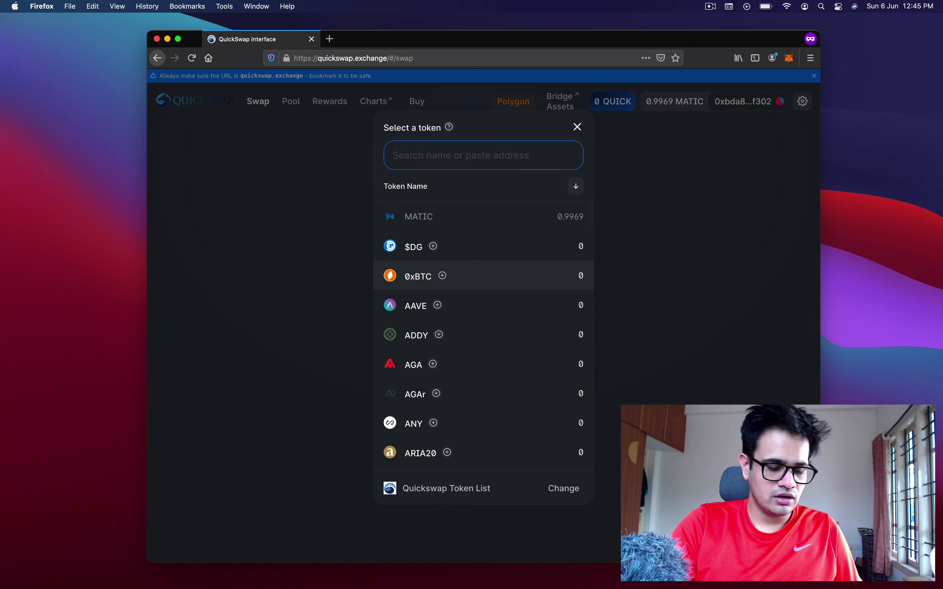
{"action": "type", "text": "usdc"}
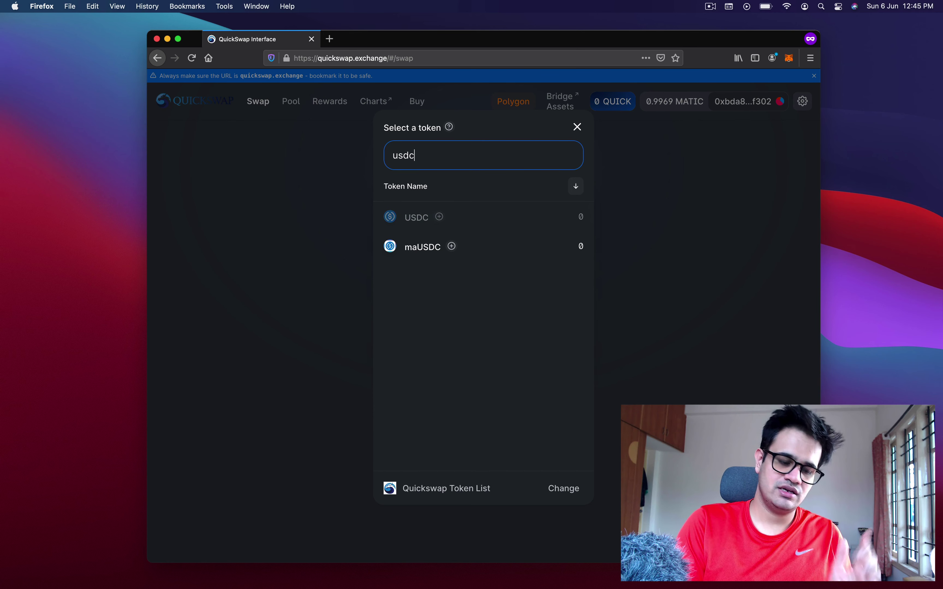
{"action": "key", "text": "super+a"}
{"action": "type", "text": "dai"}
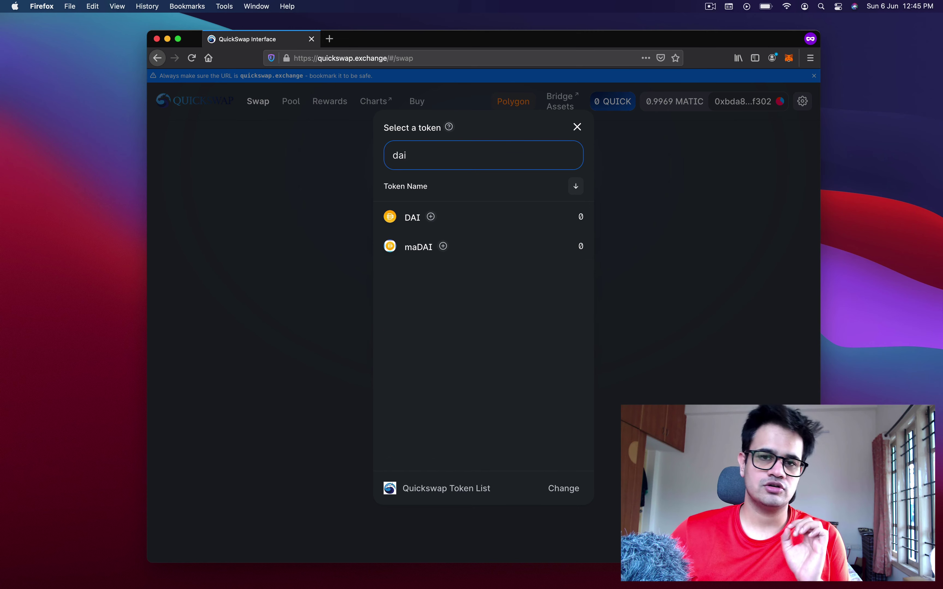
{"action": "key", "text": "Escape"}
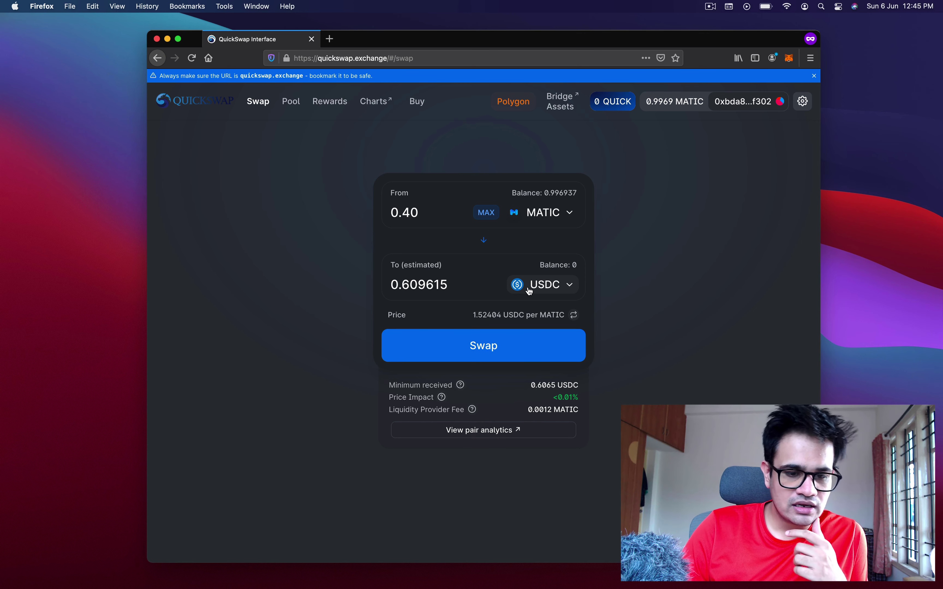
Search the token list for eth and select ETH as the token to receive in the swap.
{"action": "left_click", "coordinate": [524, 290]}
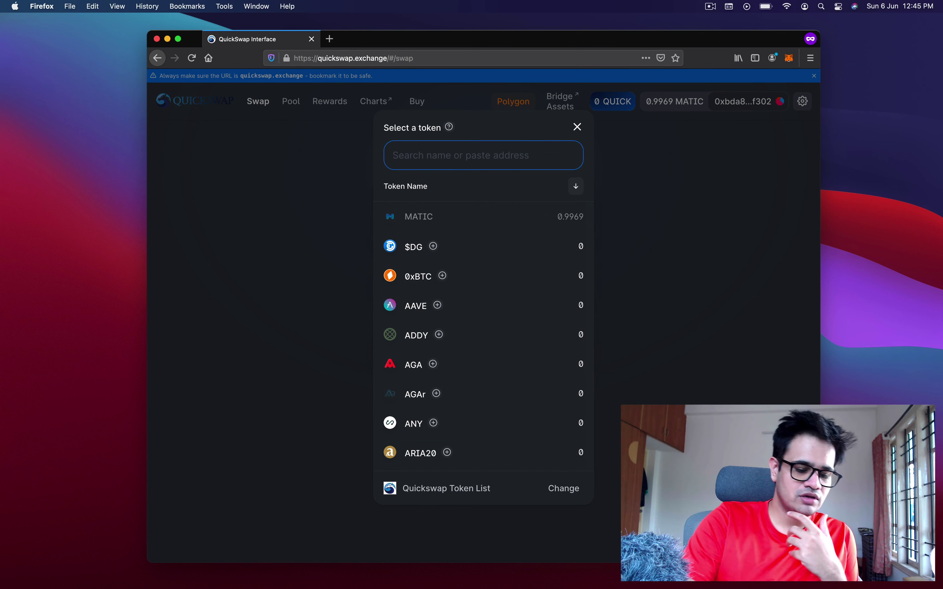
{"action": "type", "text": "eth"}
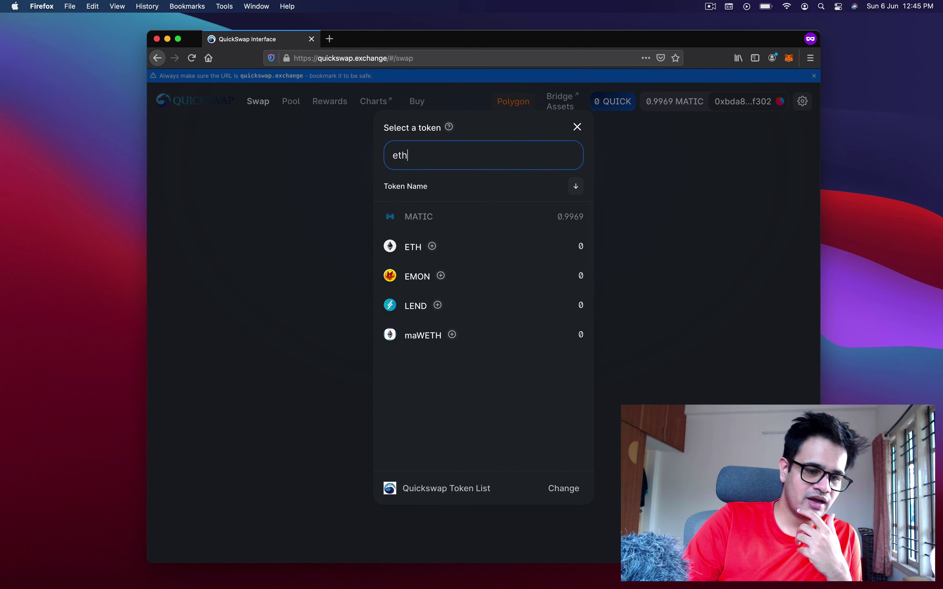
{"action": "left_click", "coordinate": [534, 250]}
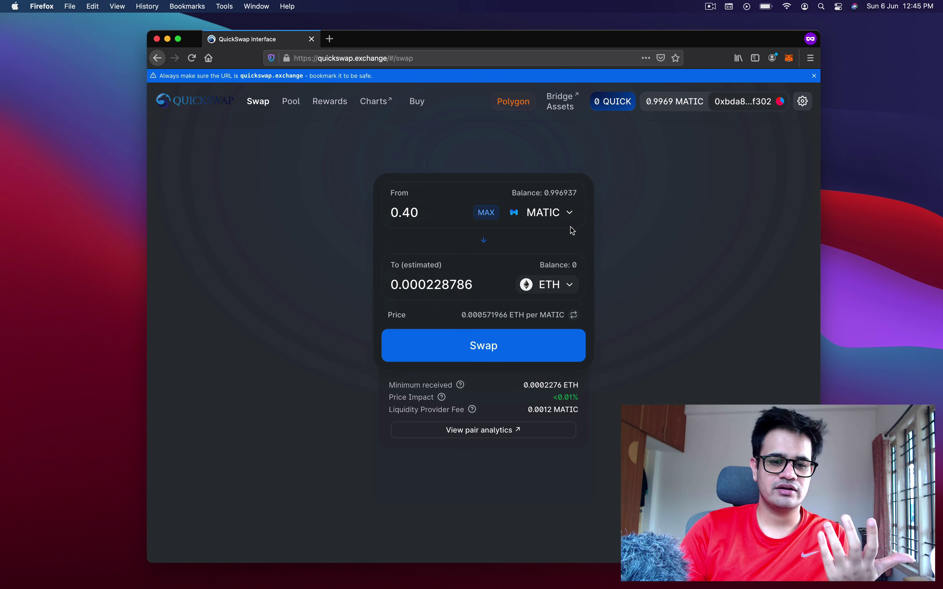
Change the receiving token to WBTC by searching the token list for wbtc.
{"action": "left_click", "coordinate": [571, 292]}
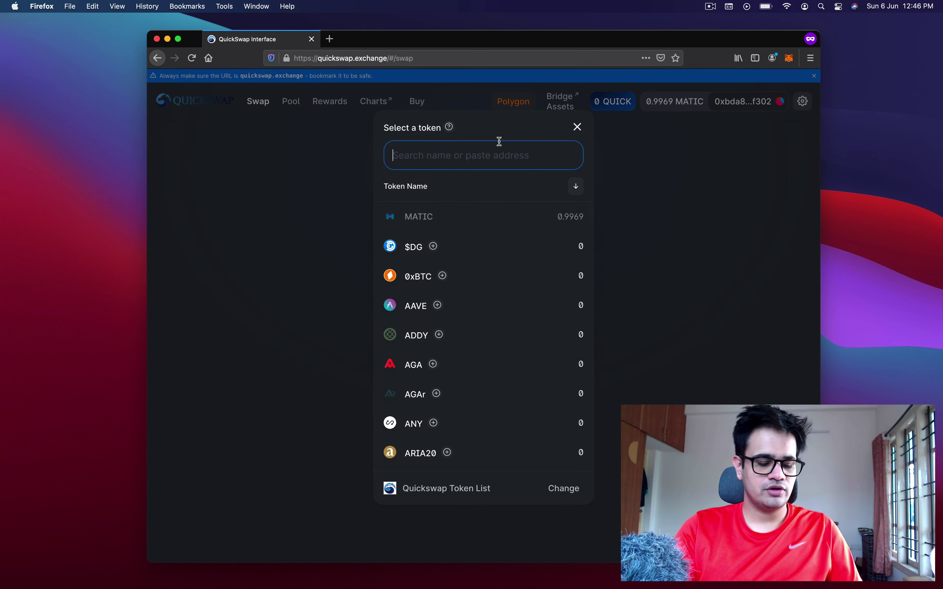
{"action": "type", "text": "wbtc"}
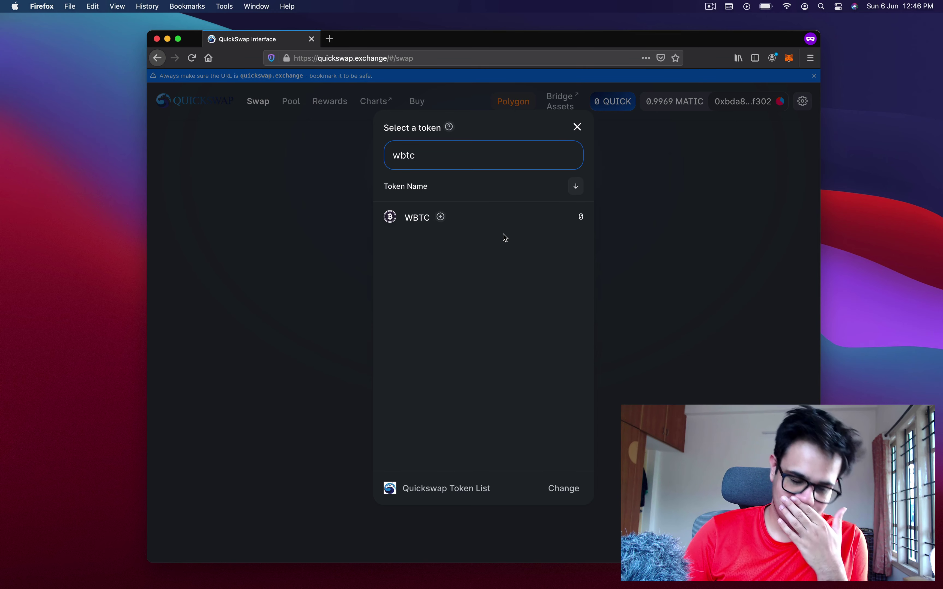
{"action": "left_click", "coordinate": [515, 221]}
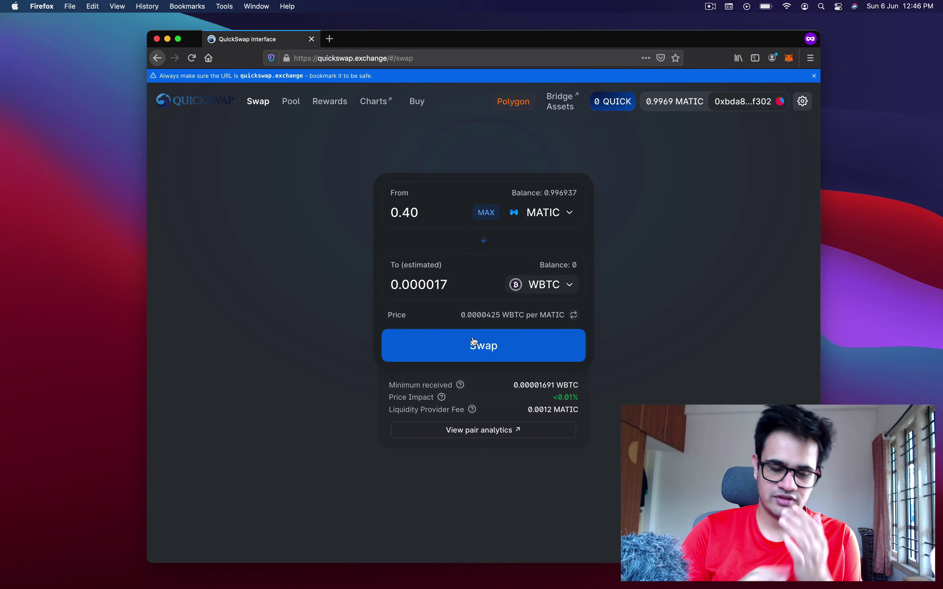
Set the receiving token back to USDC by searching the token list for usdc.
{"action": "left_click", "coordinate": [550, 286]}
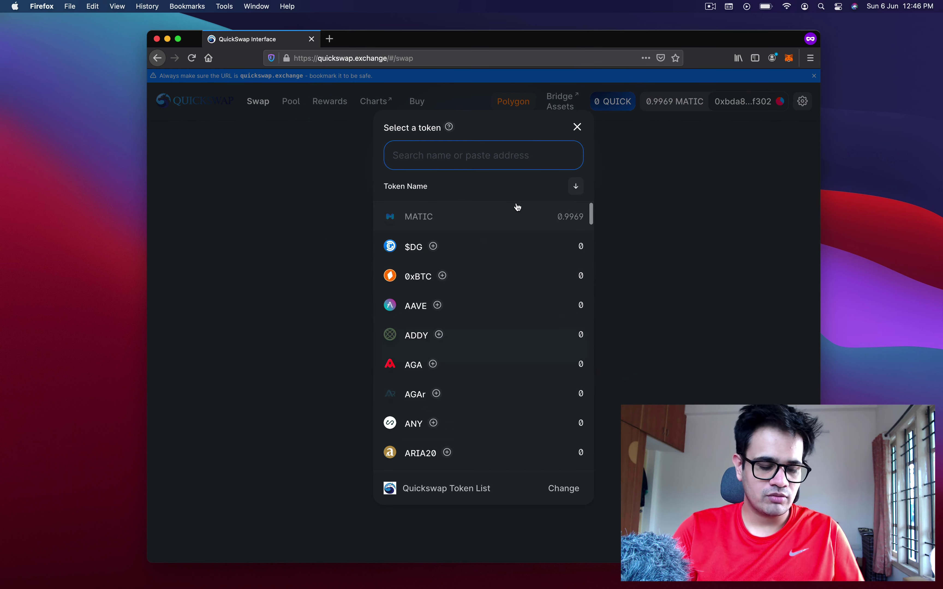
{"action": "type", "text": "usdc"}
{"action": "left_click", "coordinate": [513, 222]}
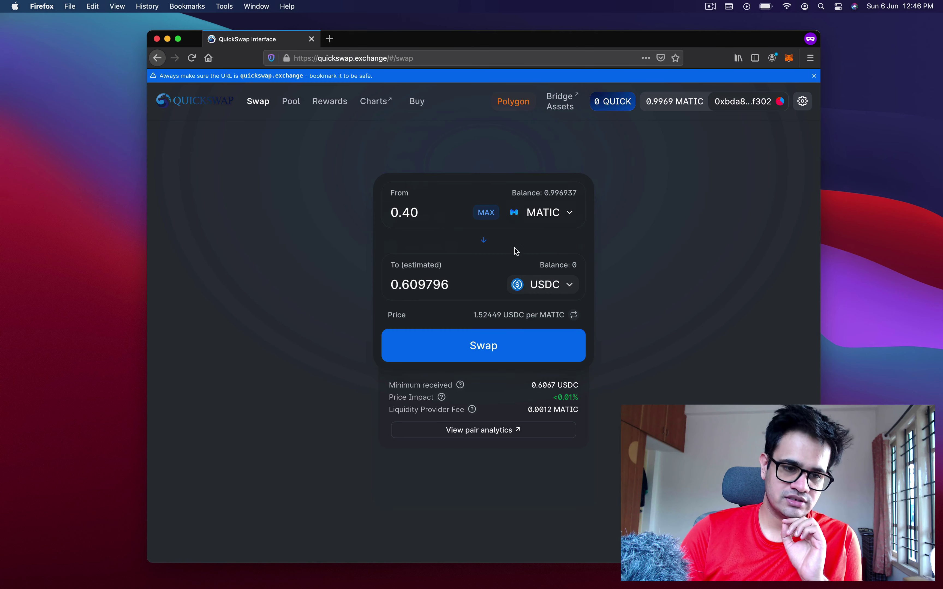
Request the swap of 0.4 MATIC for USDC, review its price details and accept the updated price.
{"action": "left_click", "coordinate": [509, 343]}
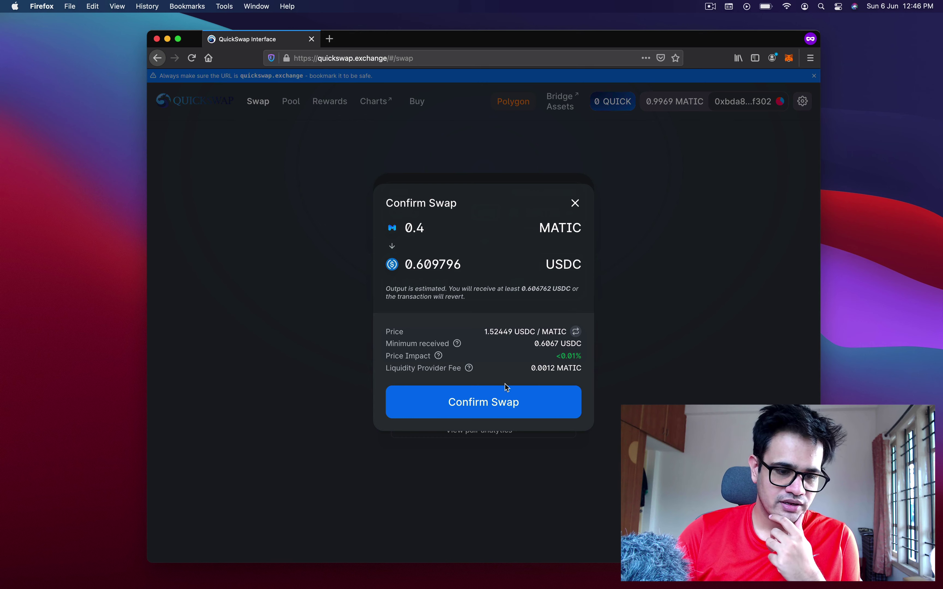
{"action": "mouse_move", "coordinate": [443, 359]}
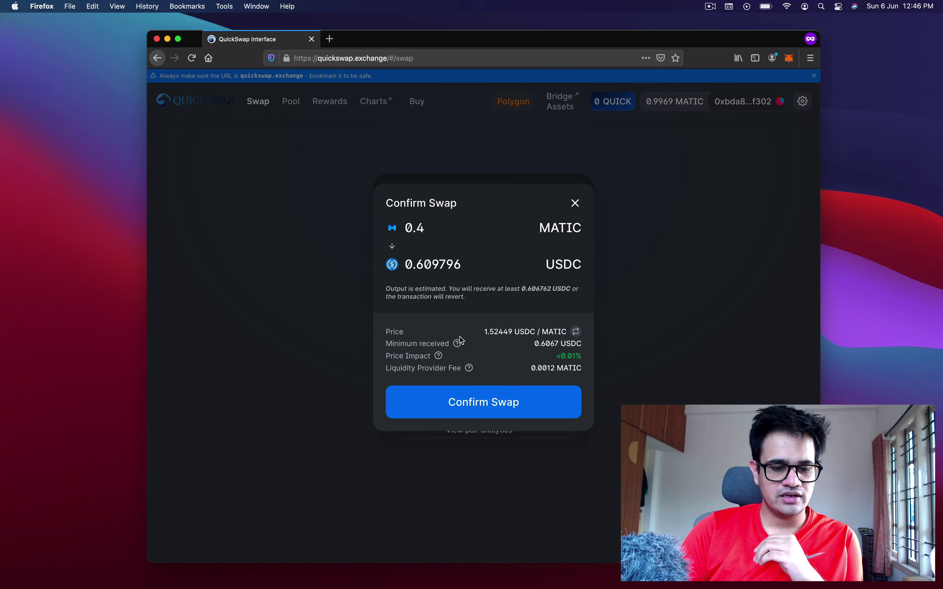
{"action": "mouse_move", "coordinate": [461, 344]}
{"action": "mouse_move", "coordinate": [470, 372]}
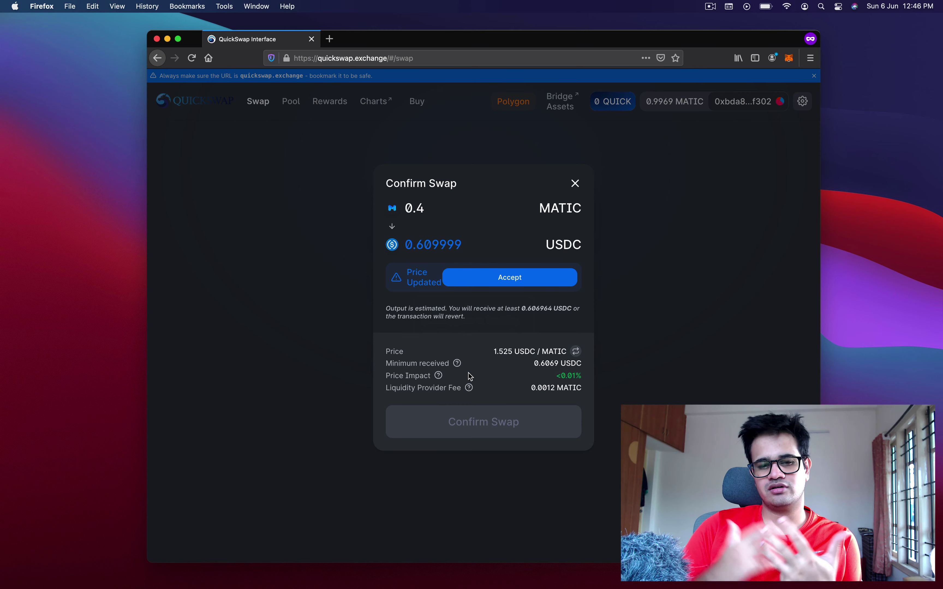
{"action": "left_click", "coordinate": [507, 278]}
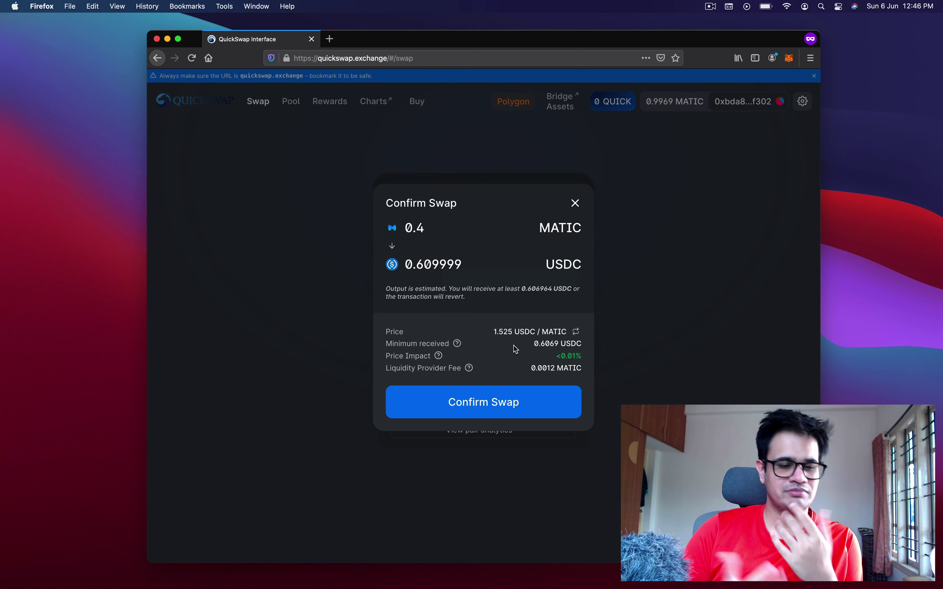
Confirm the swap of 0.4 MATIC, approve the transaction in MetaMask and dismiss the submission notice.
{"action": "left_click", "coordinate": [509, 407]}
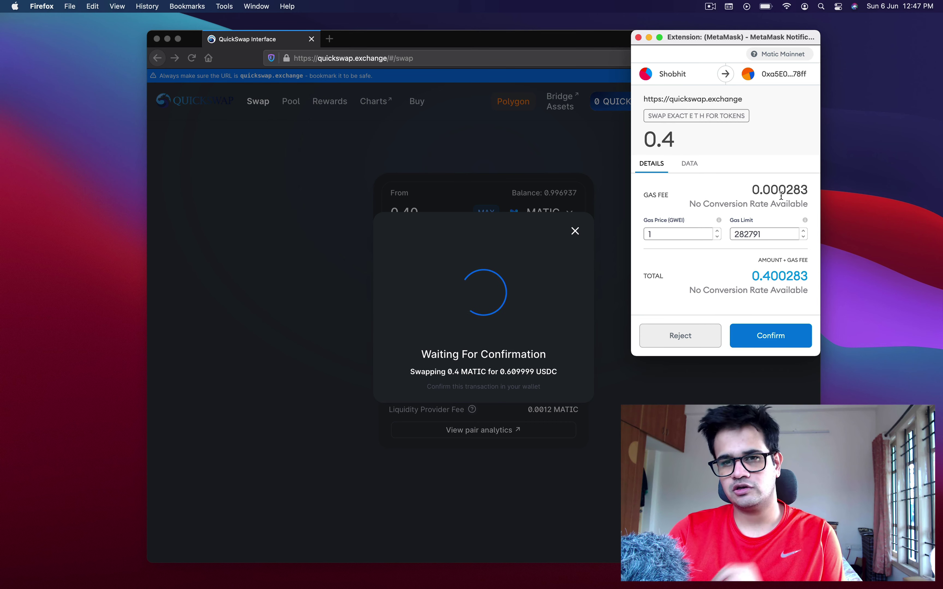
{"action": "left_click", "coordinate": [783, 335]}
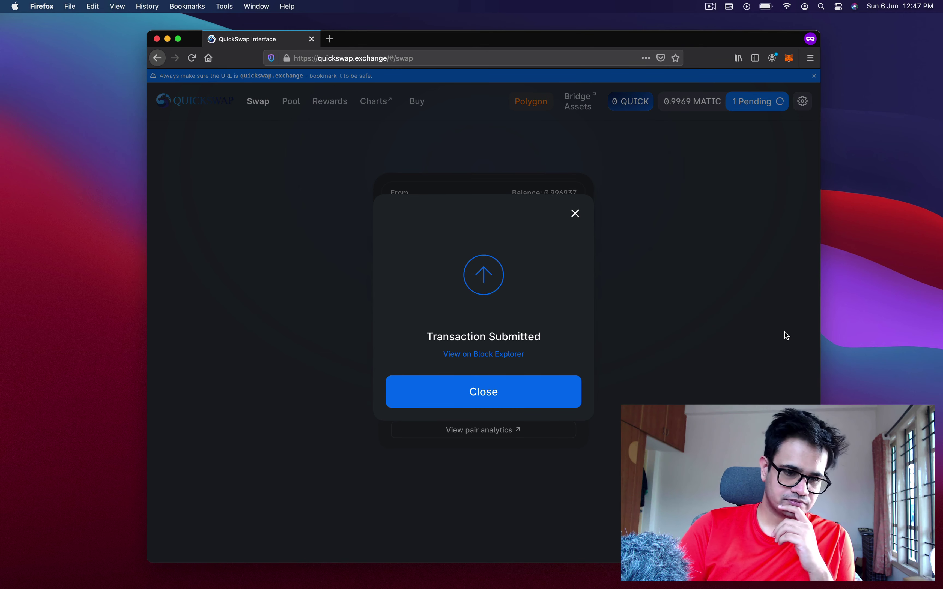
{"action": "left_click", "coordinate": [517, 397]}
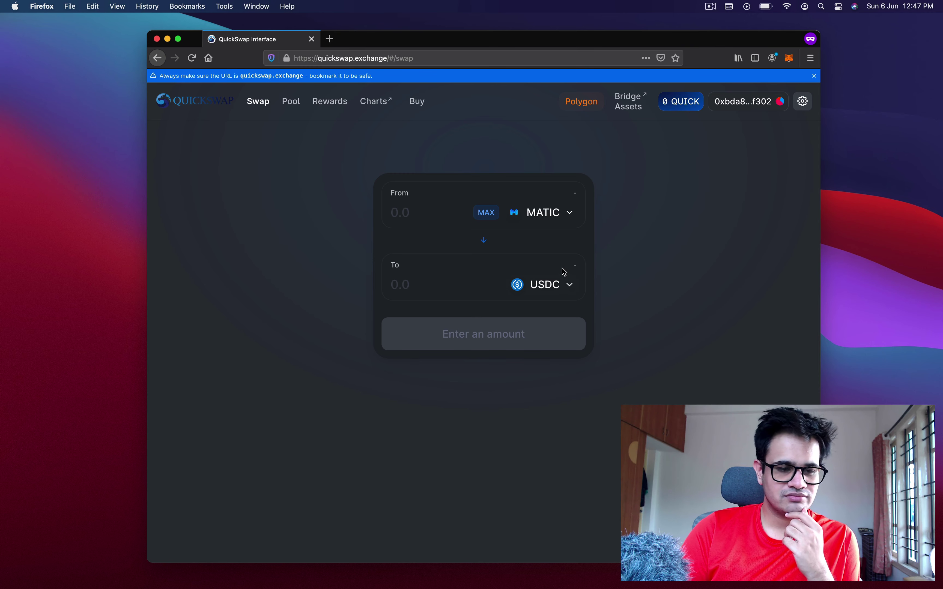
Reload the swap page and check the account's assets in the MetaMask wallet.
{"action": "left_click", "coordinate": [192, 58]}
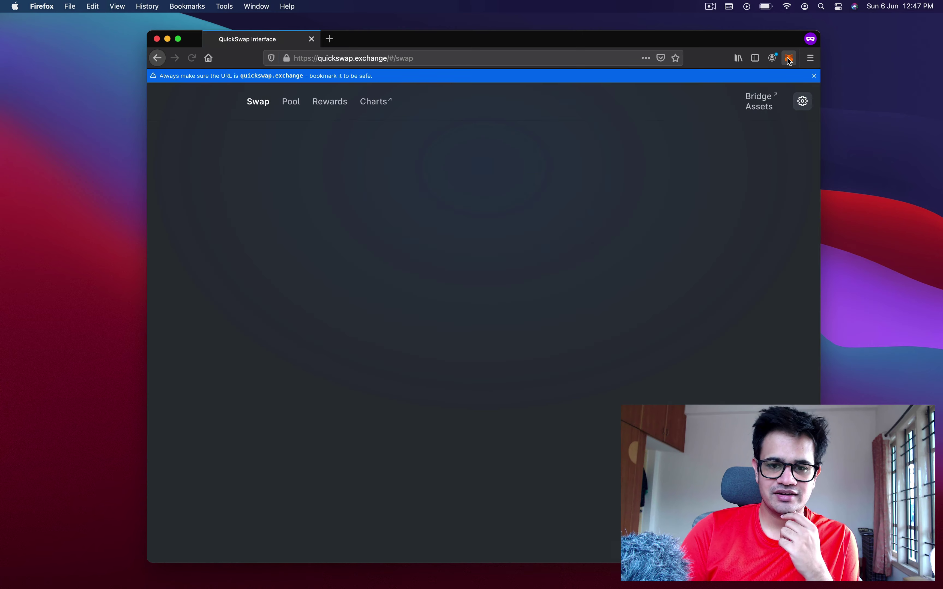
{"action": "left_click", "coordinate": [790, 59]}
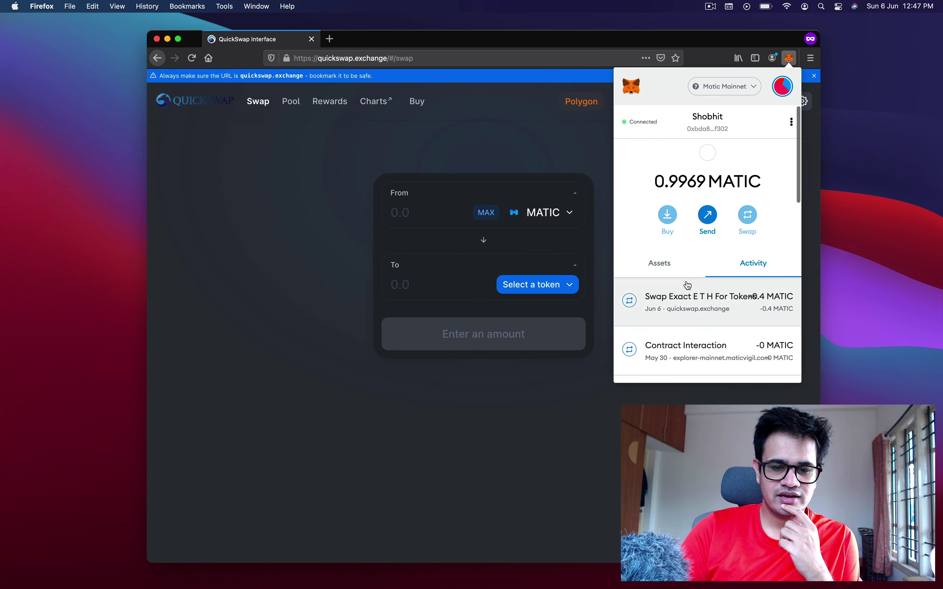
{"action": "left_click", "coordinate": [692, 262]}
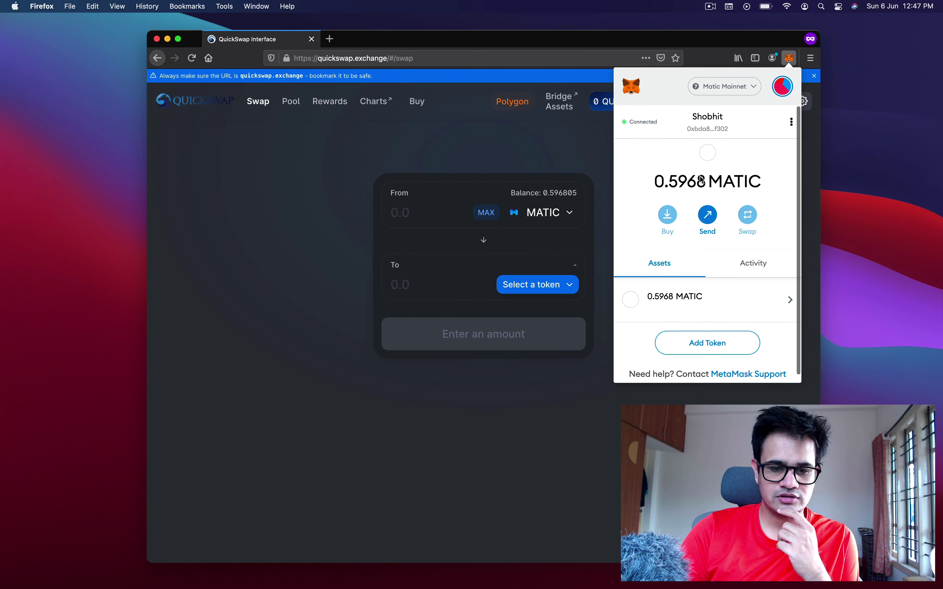
Find USDC in the receiving token list and add it as a token to the MetaMask wallet.
{"action": "left_click", "coordinate": [538, 284]}
{"action": "left_click", "coordinate": [467, 173]}
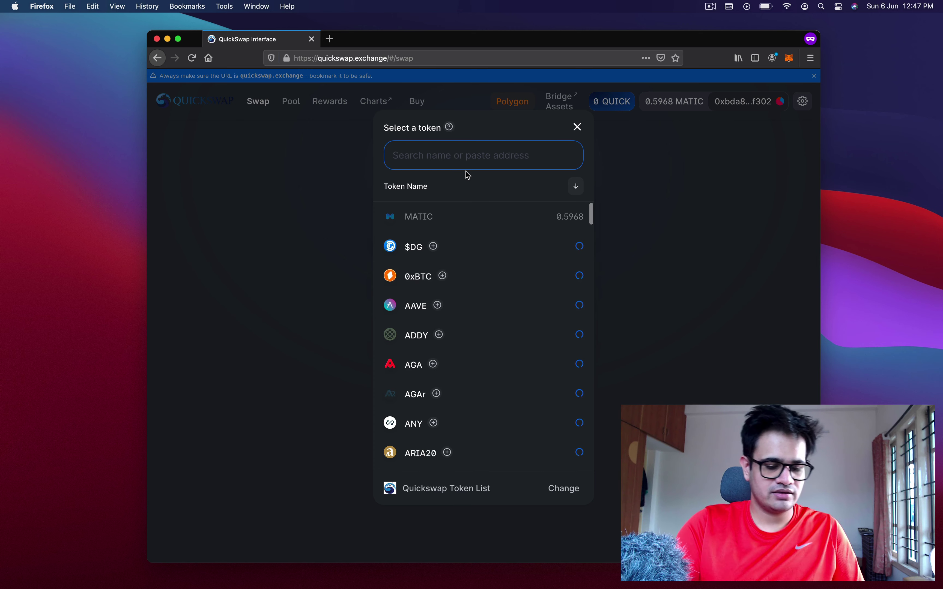
{"action": "type", "text": "usdc"}
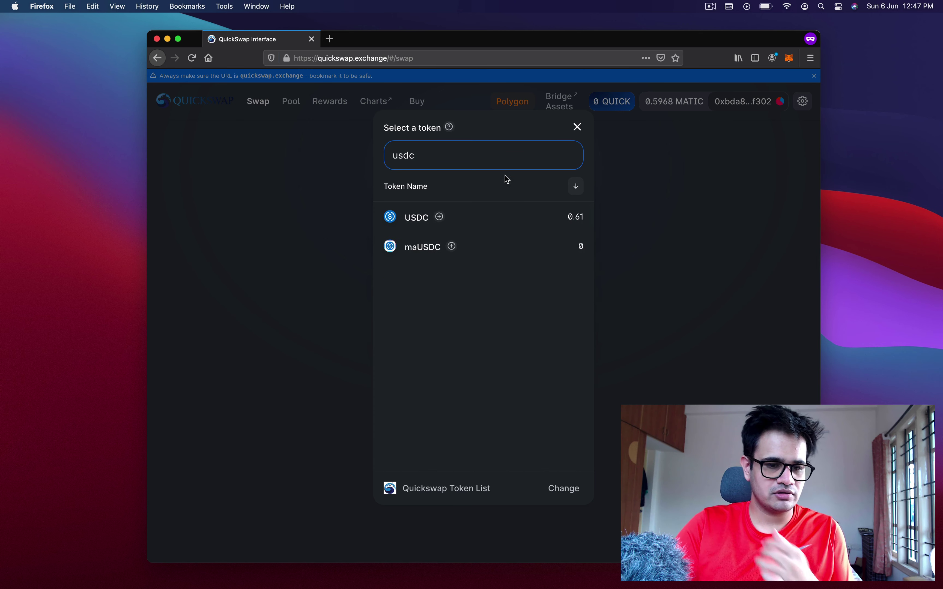
{"action": "left_click", "coordinate": [442, 217]}
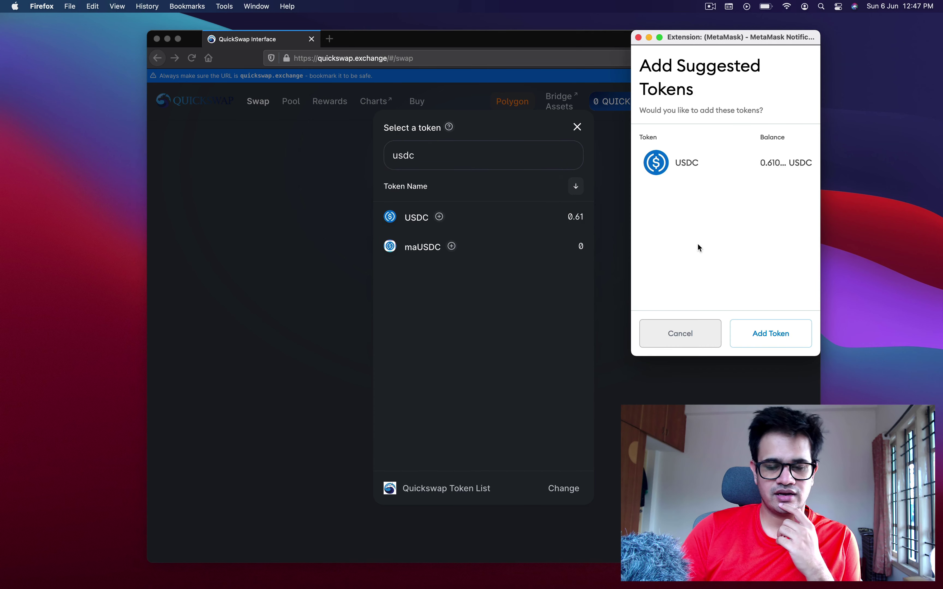
{"action": "left_click", "coordinate": [756, 336]}
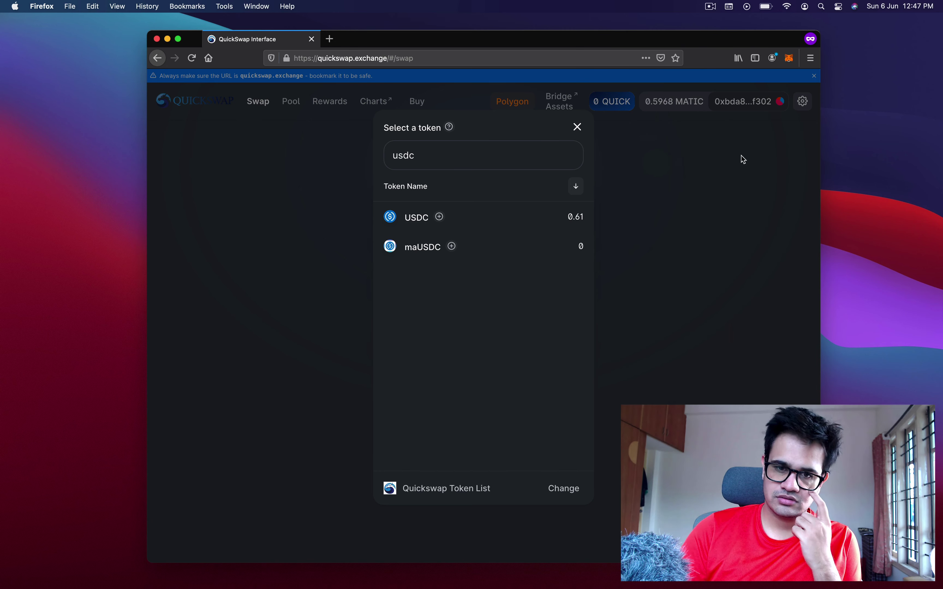
Check the MATIC and USDC balances in MetaMask's assets, then close the wallet and the token list.
{"action": "left_click", "coordinate": [788, 62]}
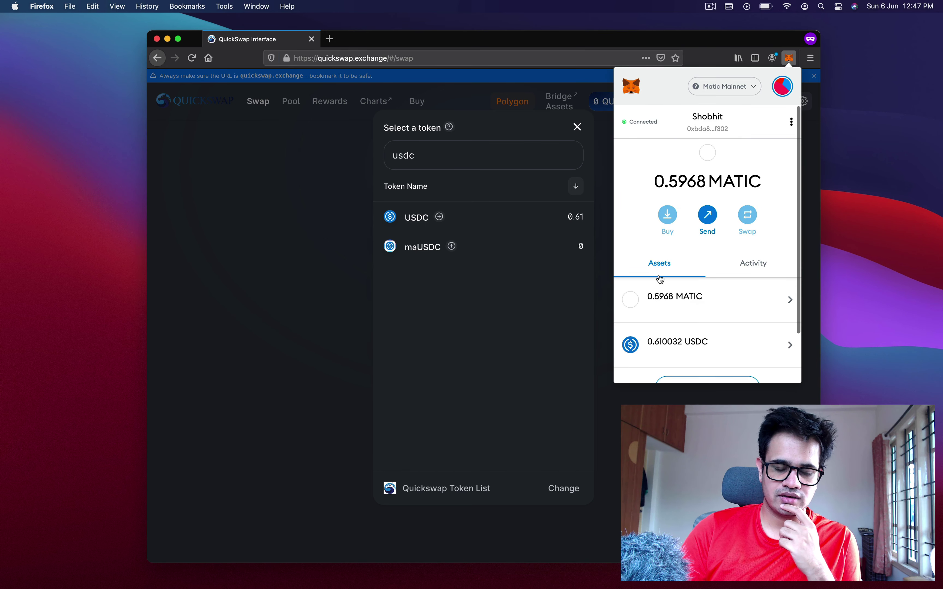
{"action": "scroll", "coordinate": [683, 348], "scroll_direction": "down", "scroll_amount": 2}
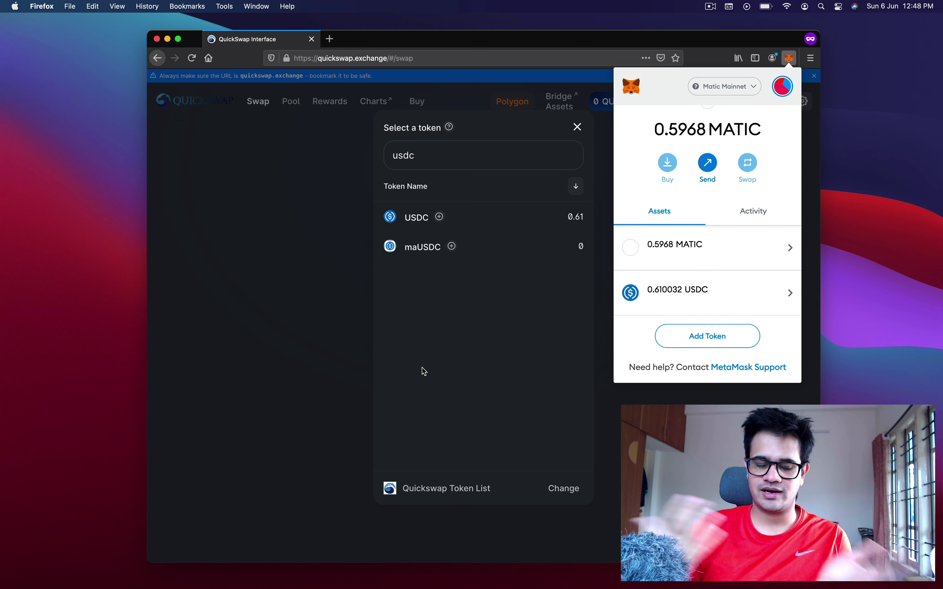
{"action": "left_click", "coordinate": [234, 378]}
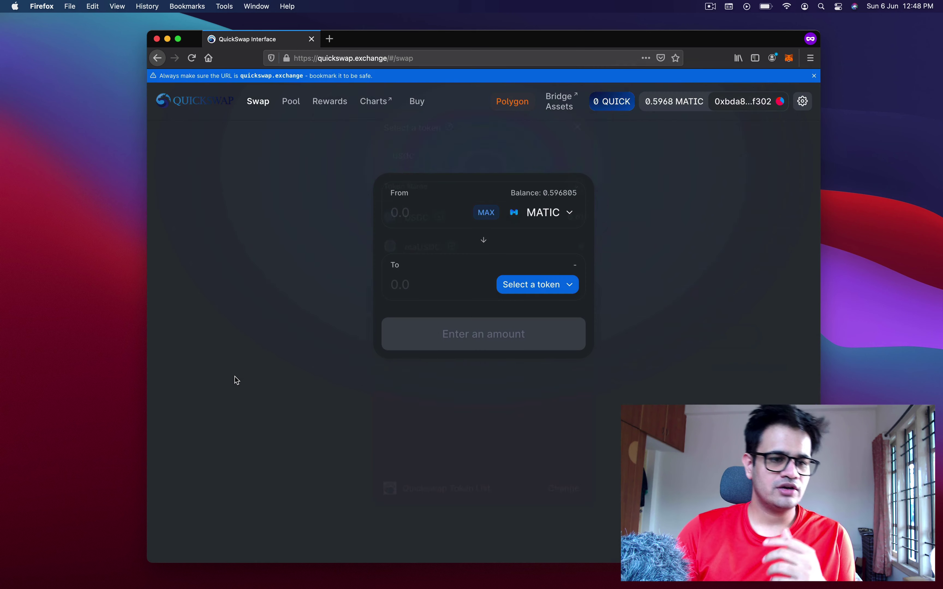
Search the web for sushiswap in a new browser tab, open sushi.com and enter its swap app.
{"action": "key", "text": "super+t"}
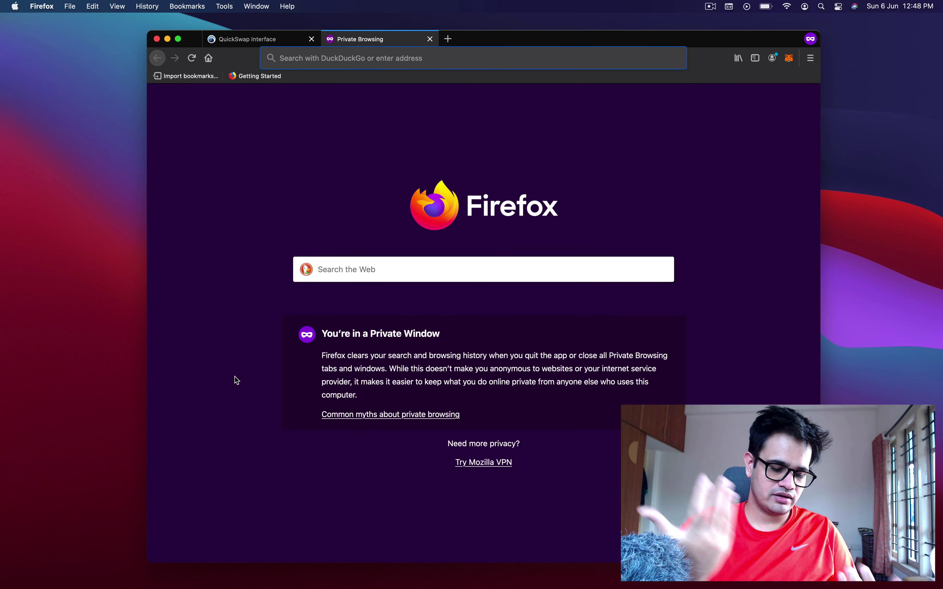
{"action": "type", "text": "sushis"}
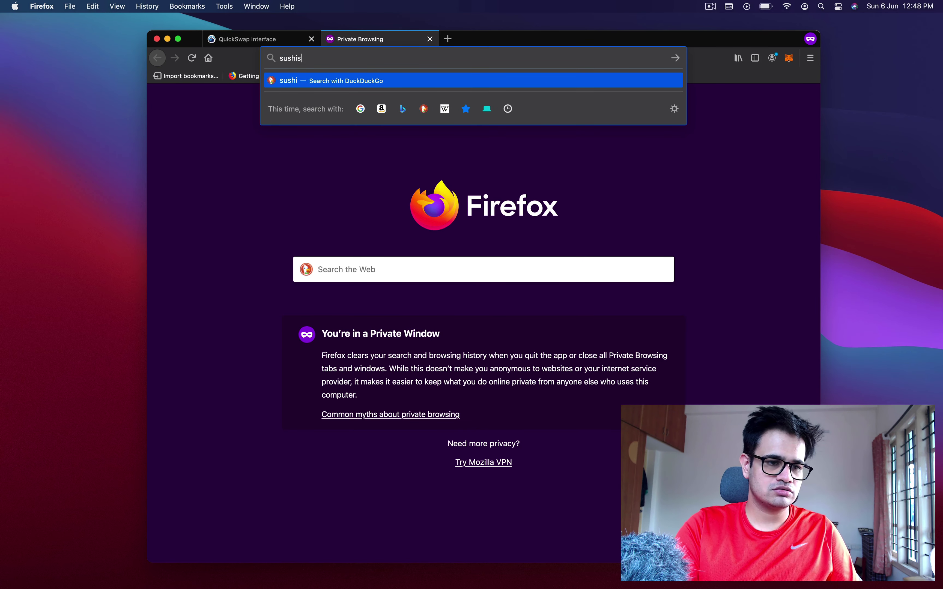
{"action": "type", "text": "wap"}
{"action": "key", "text": "Return"}
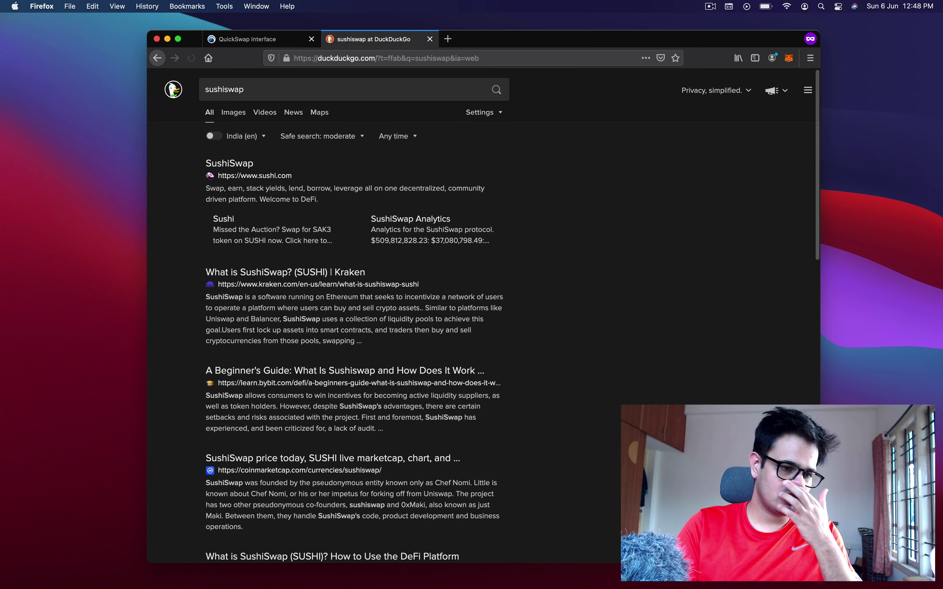
{"action": "key", "text": "Down"}
{"action": "key", "text": "Return"}
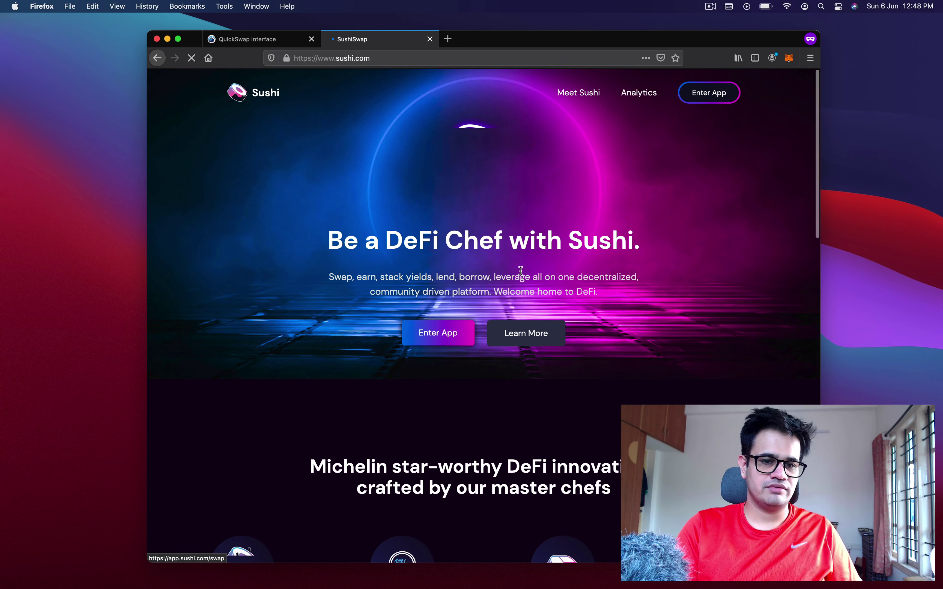
{"action": "left_click", "coordinate": [725, 94]}
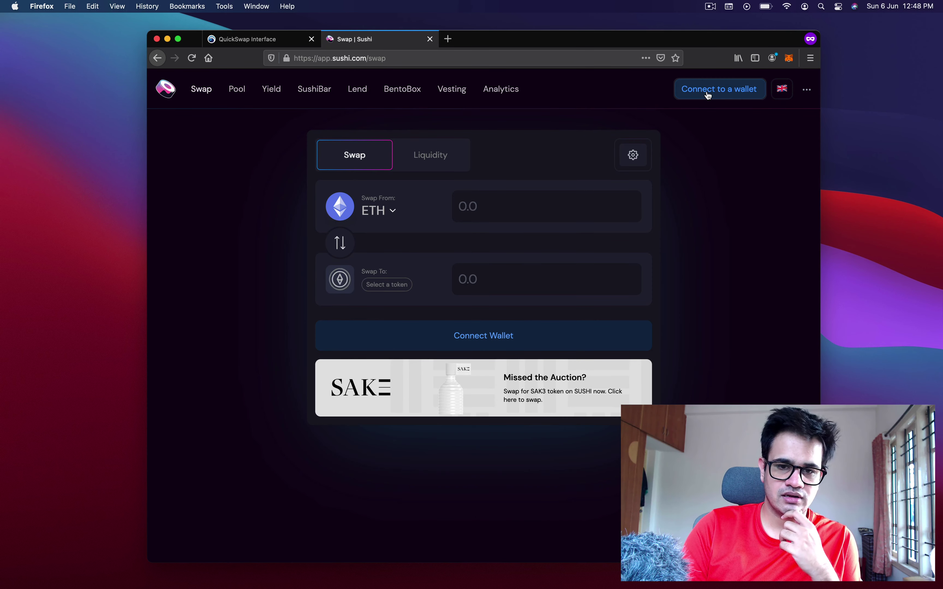
Connect the MetaMask wallet account to Sushi and allow it to view the account's address.
{"action": "left_click", "coordinate": [709, 95]}
{"action": "left_click", "coordinate": [489, 197]}
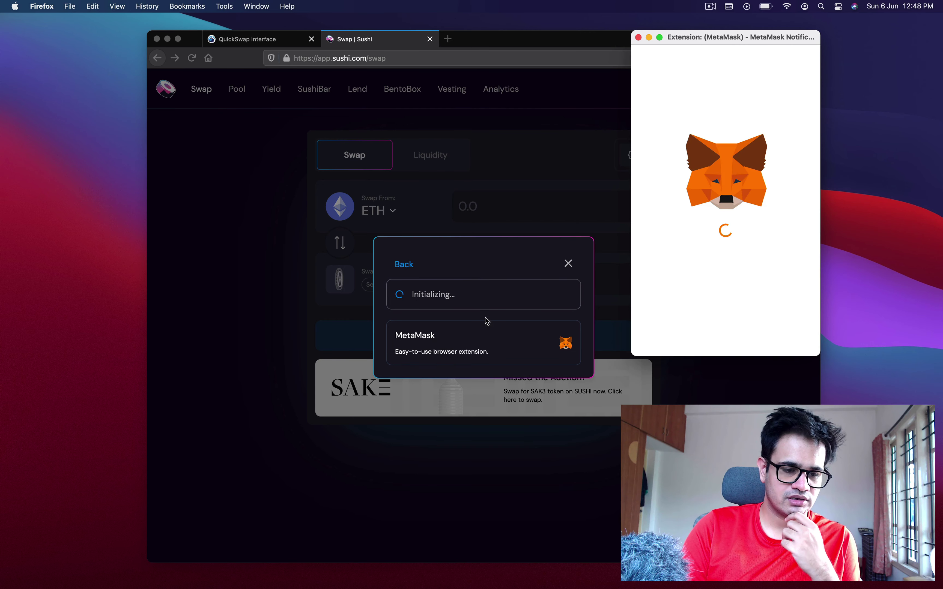
{"action": "left_click", "coordinate": [783, 336]}
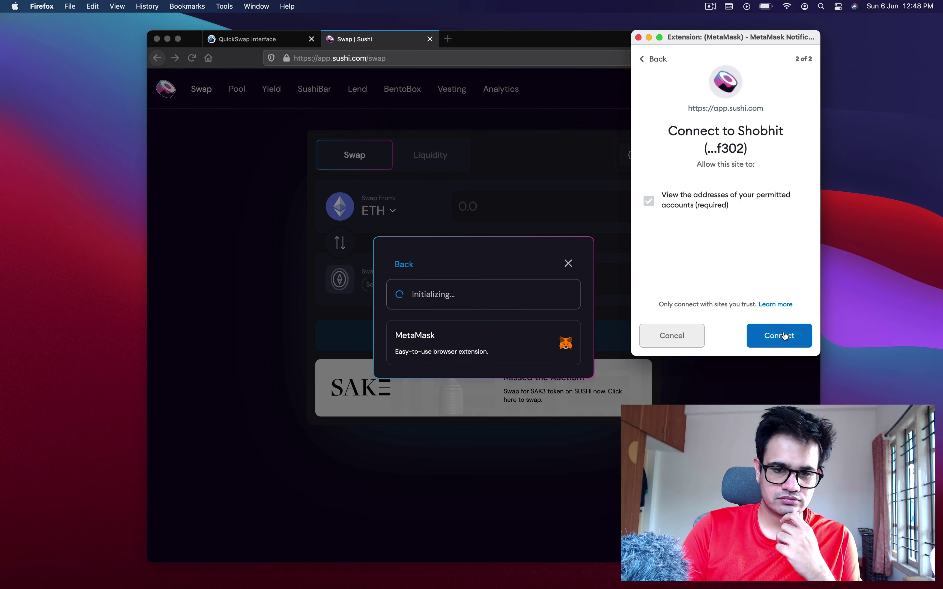
{"action": "left_click", "coordinate": [784, 336]}
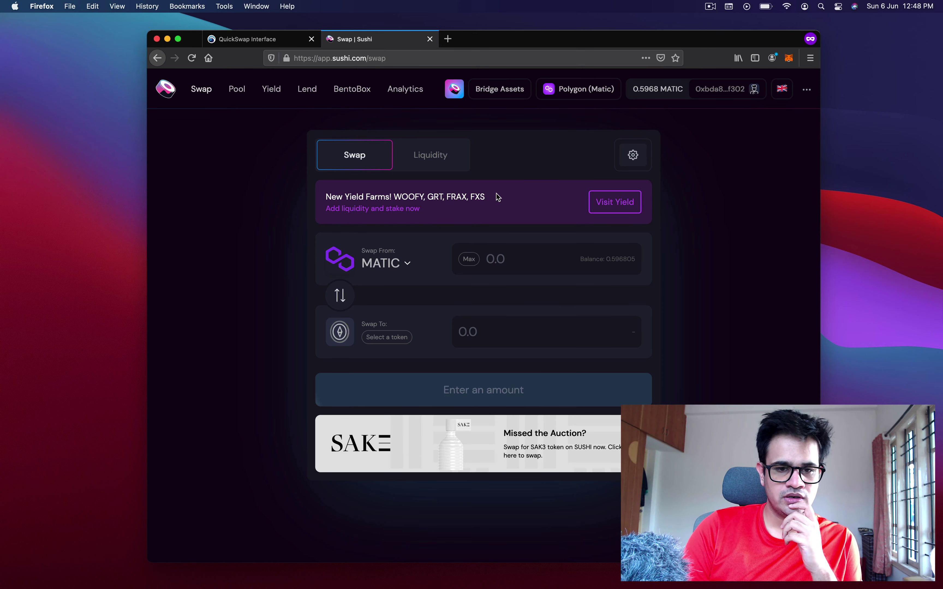
Check which networks Sushi supports and close the network list without switching networks.
{"action": "left_click", "coordinate": [569, 92]}
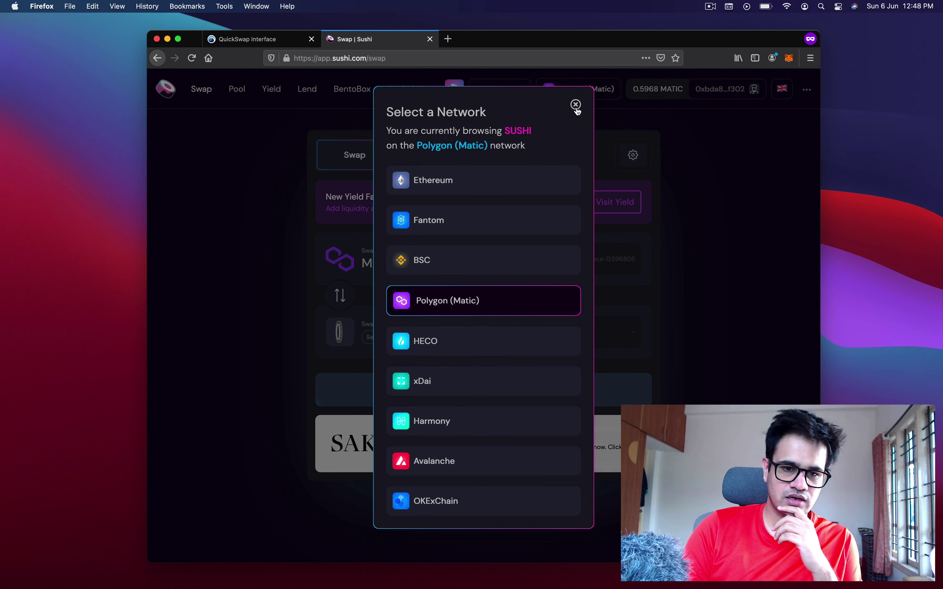
{"action": "left_click", "coordinate": [577, 108]}
{"action": "left_click", "coordinate": [449, 39]}
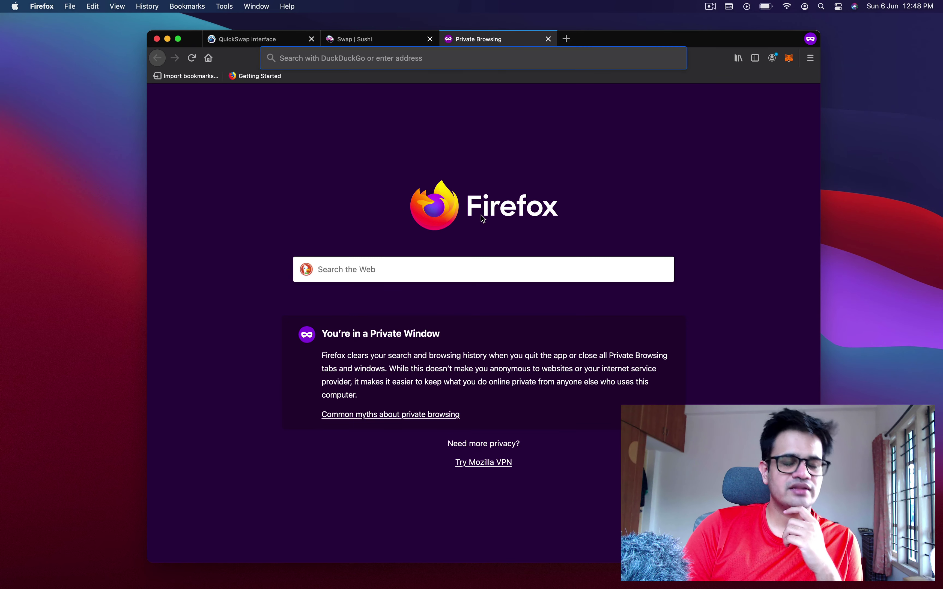
{"action": "type", "text": "coemth"}
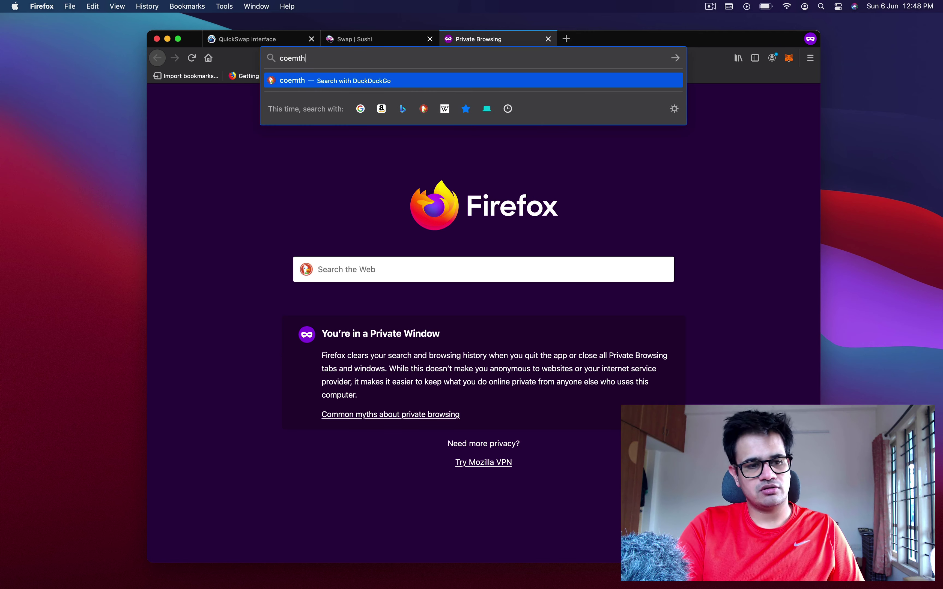
{"action": "key", "text": "super+w"}
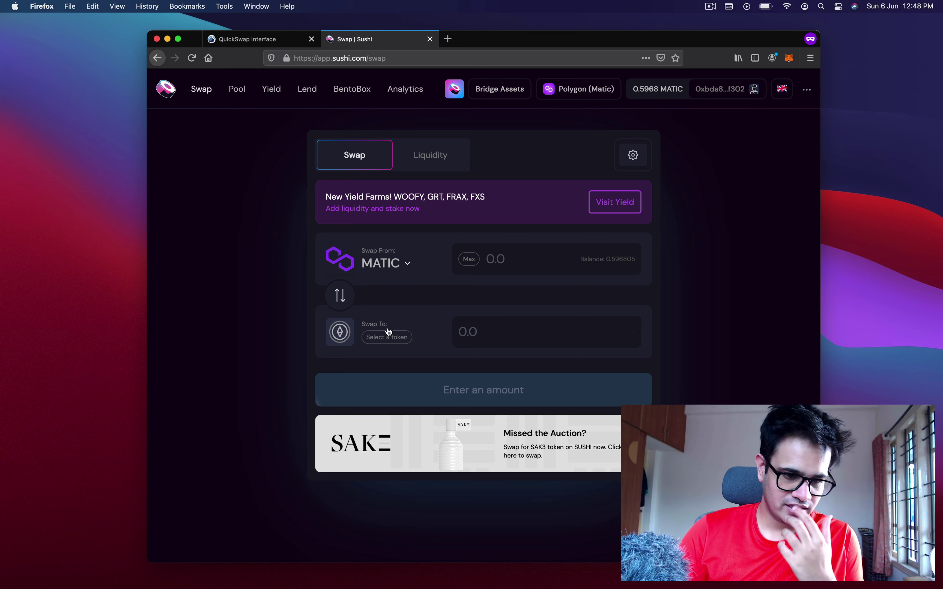
Get a Sushi quote for swapping the maximum USDC balance to MATIC, then close Sushi without executing the swap.
{"action": "left_click", "coordinate": [381, 338]}
{"action": "type", "text": "usd"}
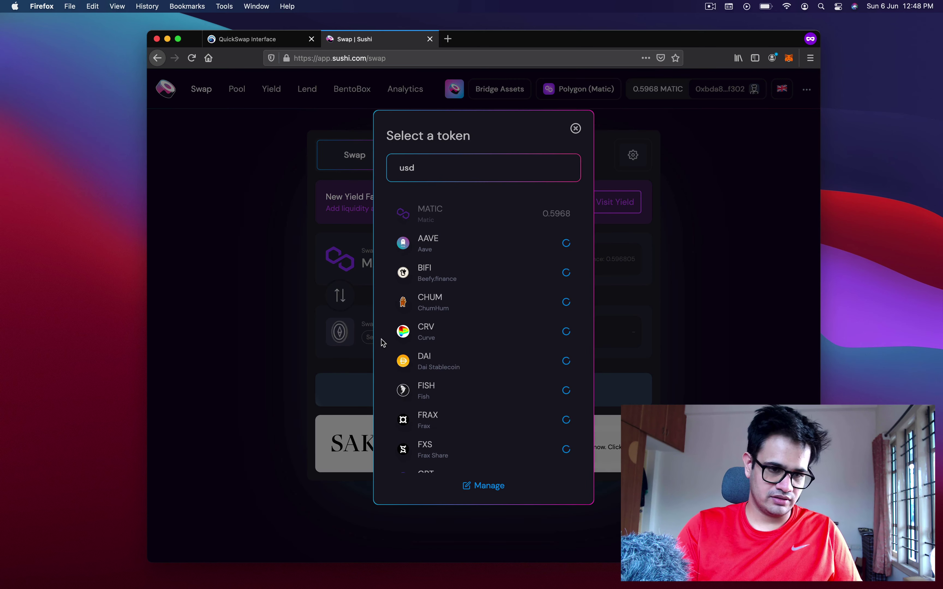
{"action": "left_click", "coordinate": [497, 218]}
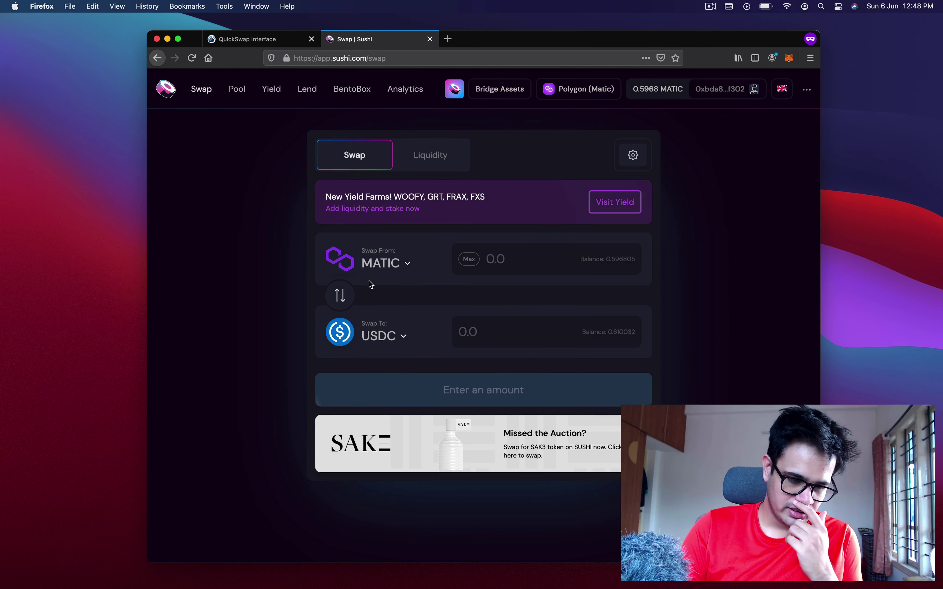
{"action": "left_click", "coordinate": [348, 303]}
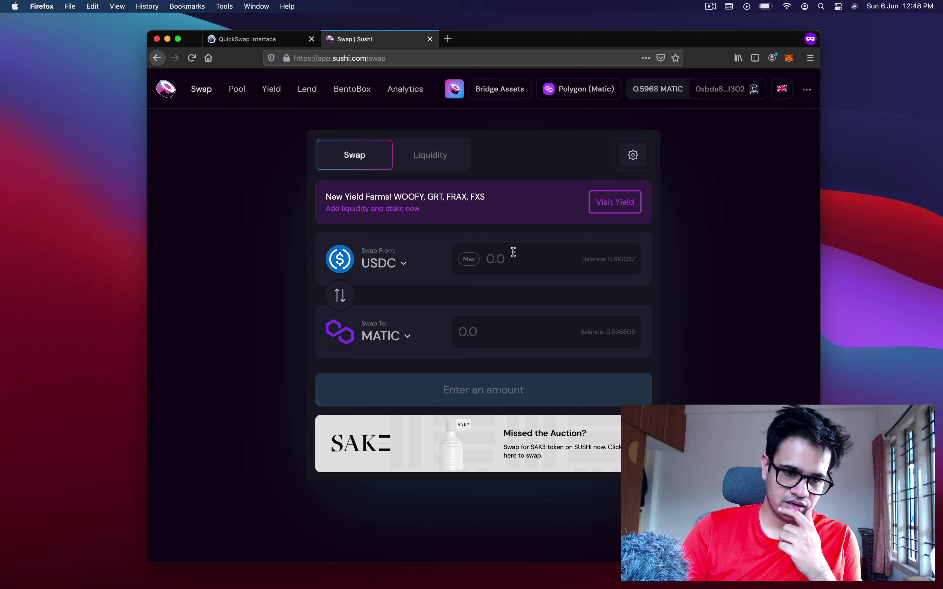
{"action": "left_click", "coordinate": [469, 259]}
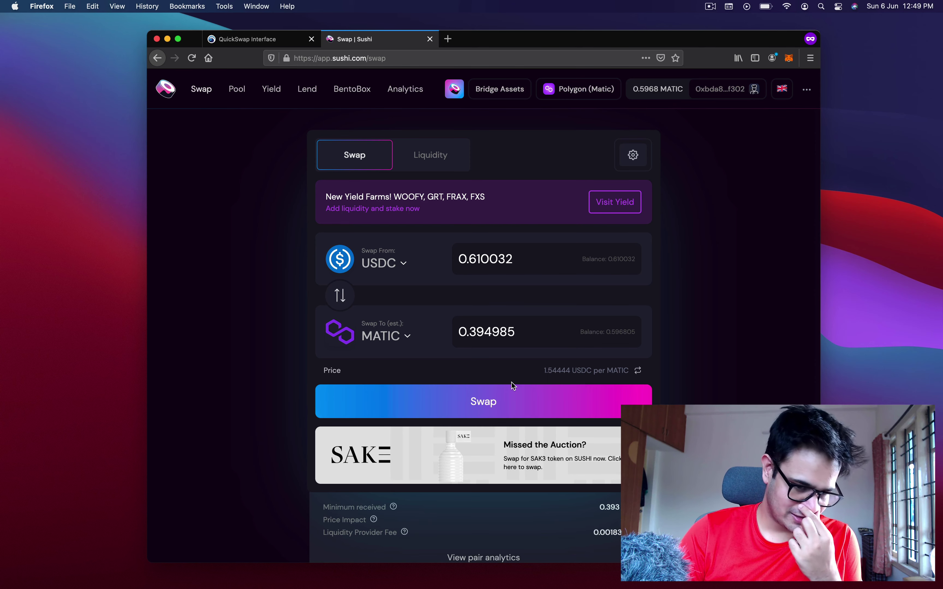
{"action": "left_click", "coordinate": [430, 39]}
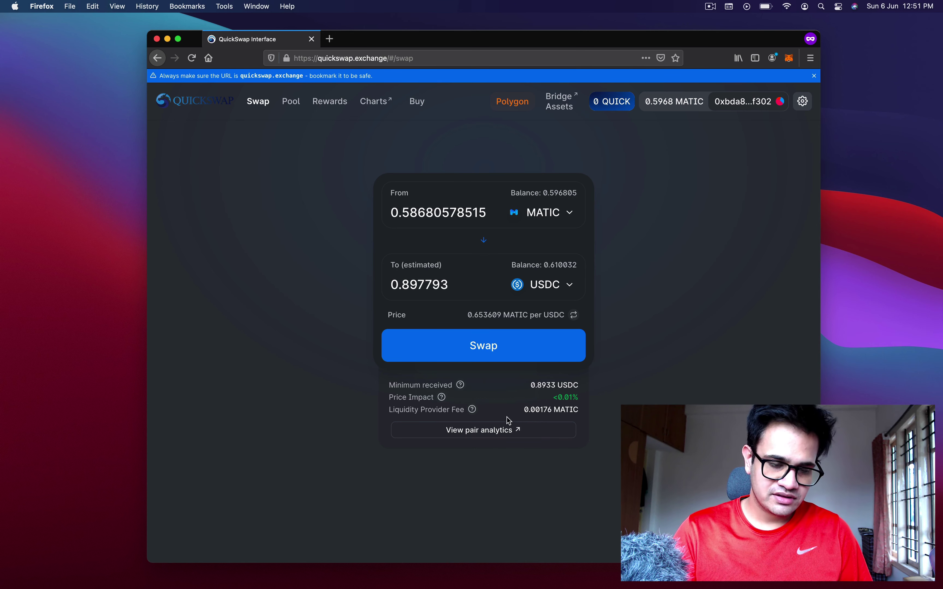
Start adding liquidity in QuickSwap's pool section with MATIC and USDC as the token pair.
{"action": "mouse_move", "coordinate": [475, 412]}
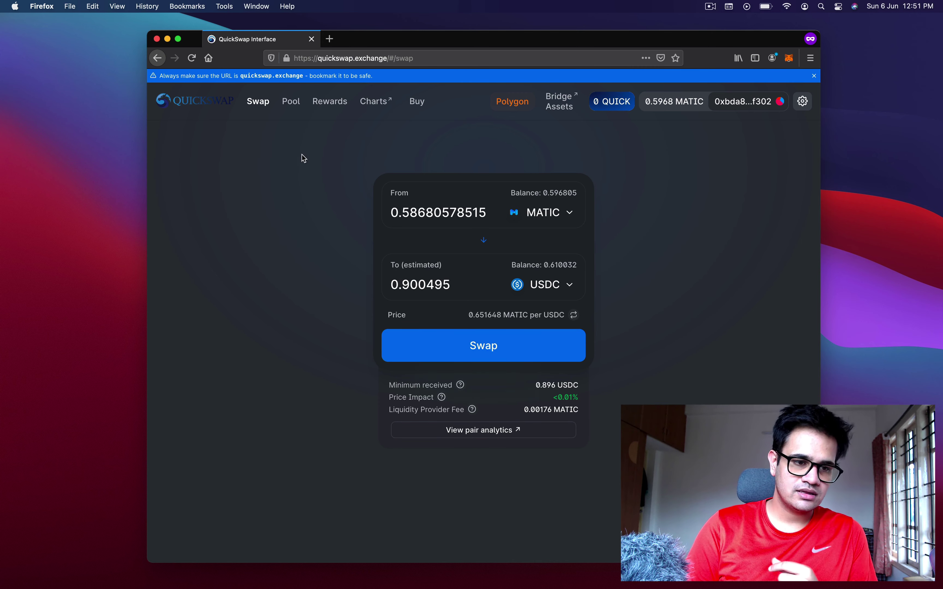
{"action": "left_click", "coordinate": [294, 102]}
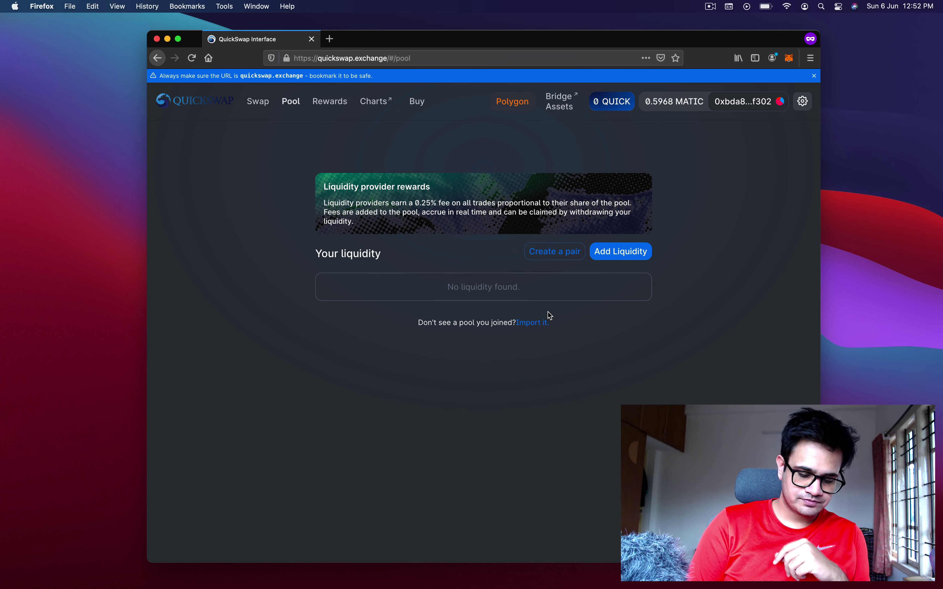
{"action": "left_click", "coordinate": [606, 251]}
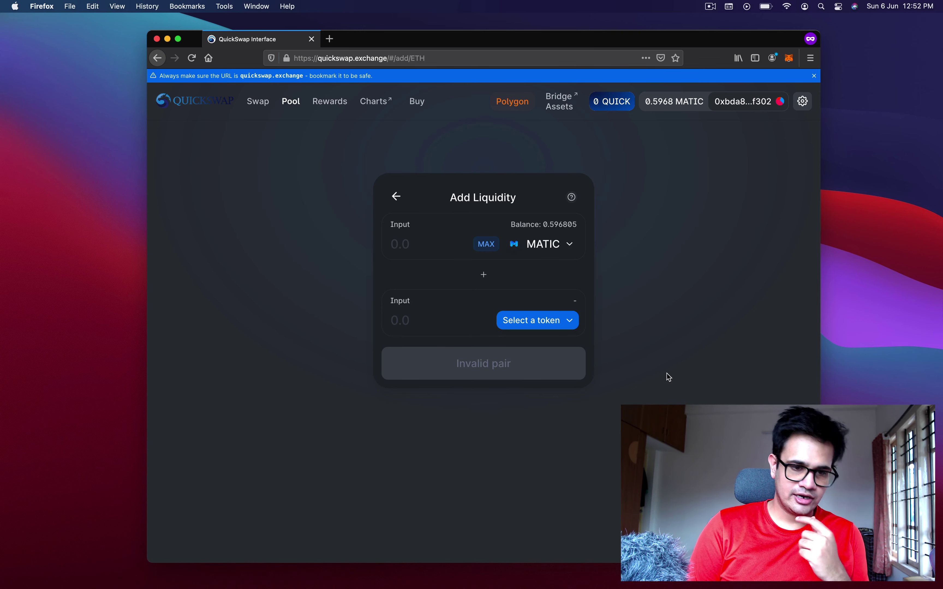
{"action": "left_click", "coordinate": [552, 321]}
{"action": "type", "text": "u"}
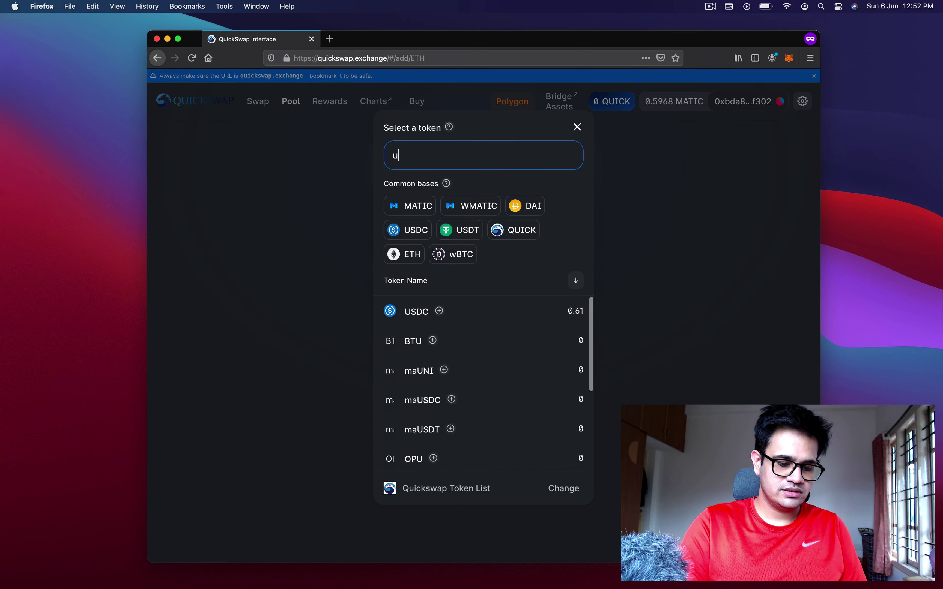
{"action": "type", "text": "sdc"}
{"action": "left_click", "coordinate": [503, 319]}
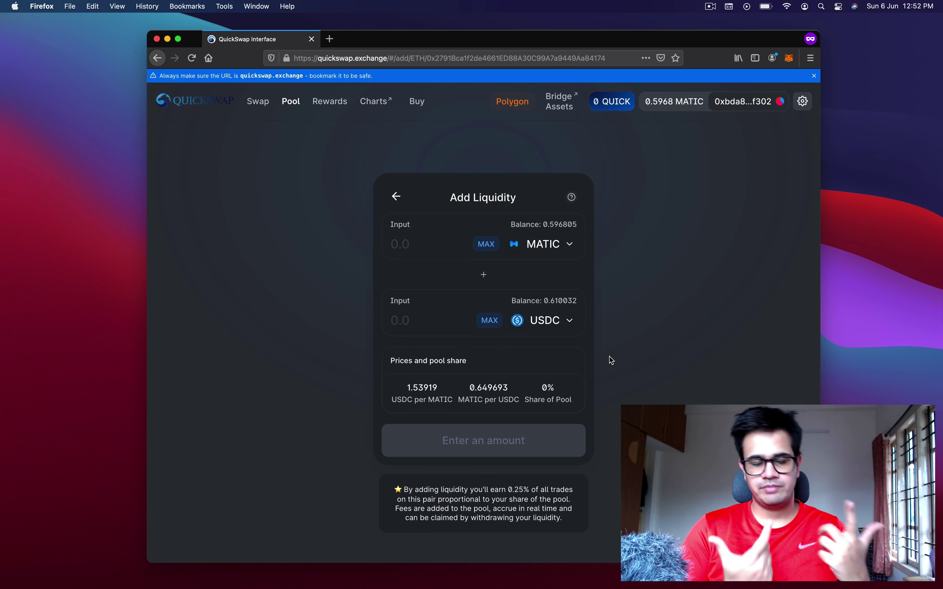
Set the USDC deposit to the maximum balance and approve QuickSwap's USDC spending in MetaMask.
{"action": "left_click", "coordinate": [489, 322]}
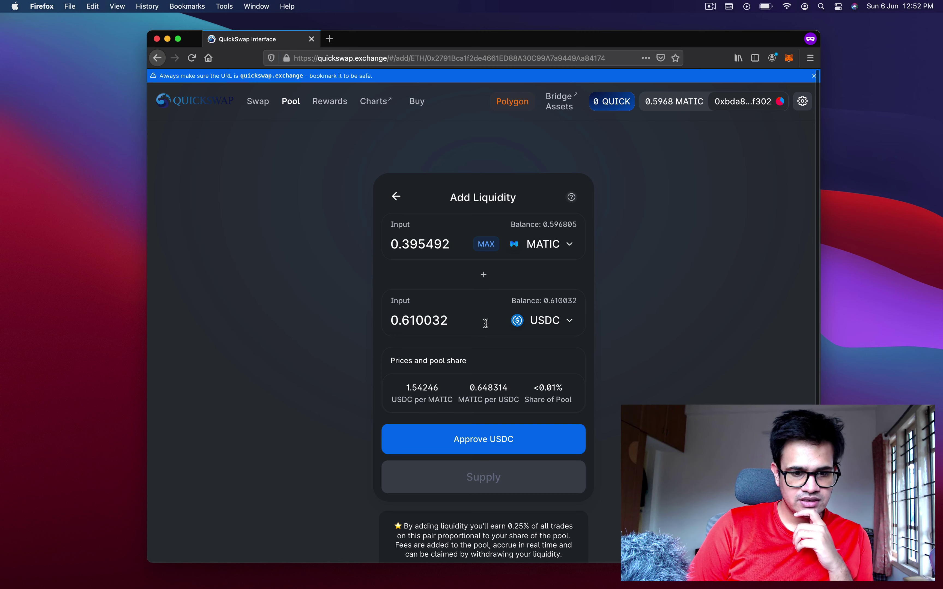
{"action": "left_click", "coordinate": [478, 444]}
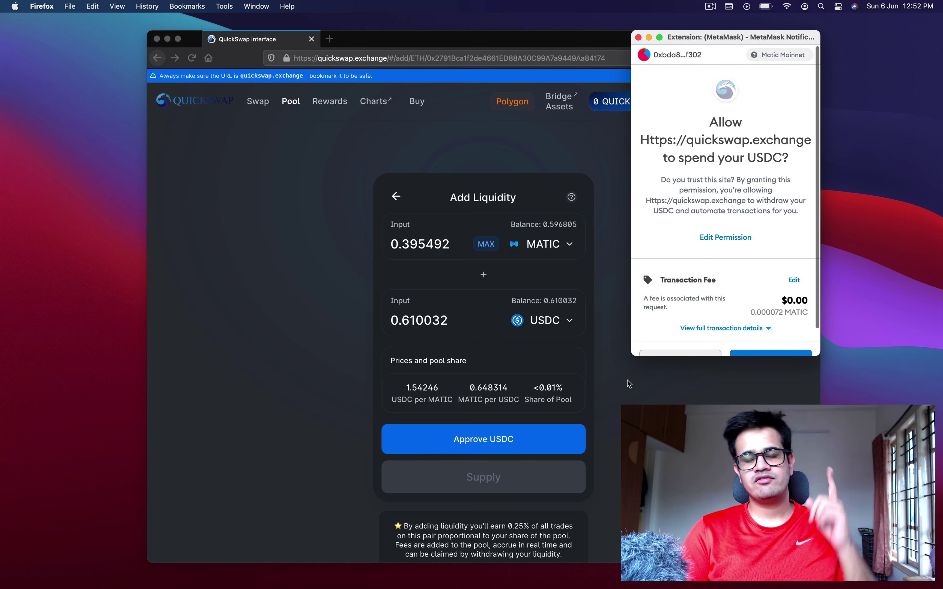
{"action": "scroll", "coordinate": [779, 314], "scroll_direction": "down", "scroll_amount": 2}
{"action": "left_click", "coordinate": [771, 336]}
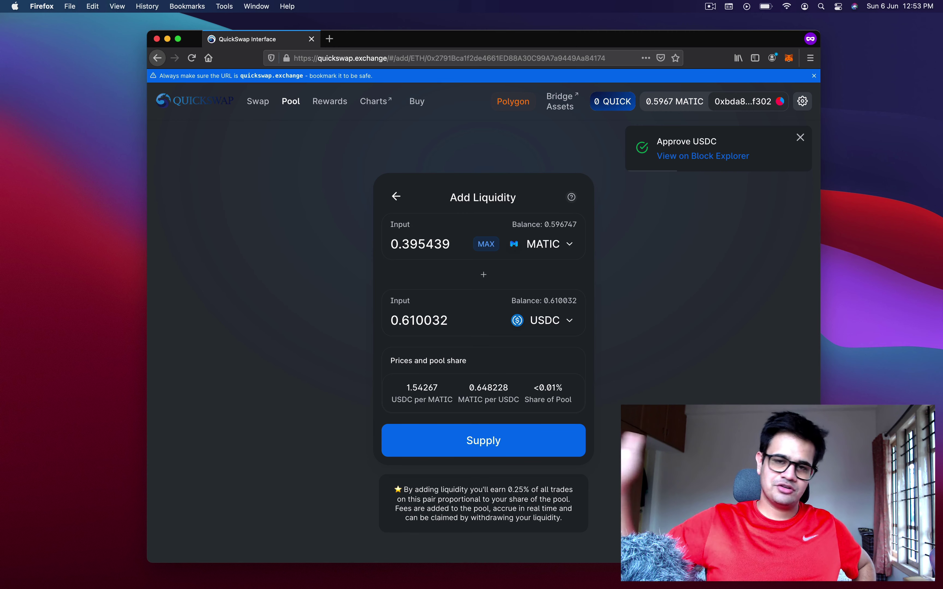
Supply the MATIC and USDC to the pool, confirm the transaction in MetaMask, and return to the liquidity overview.
{"action": "left_click", "coordinate": [483, 429]}
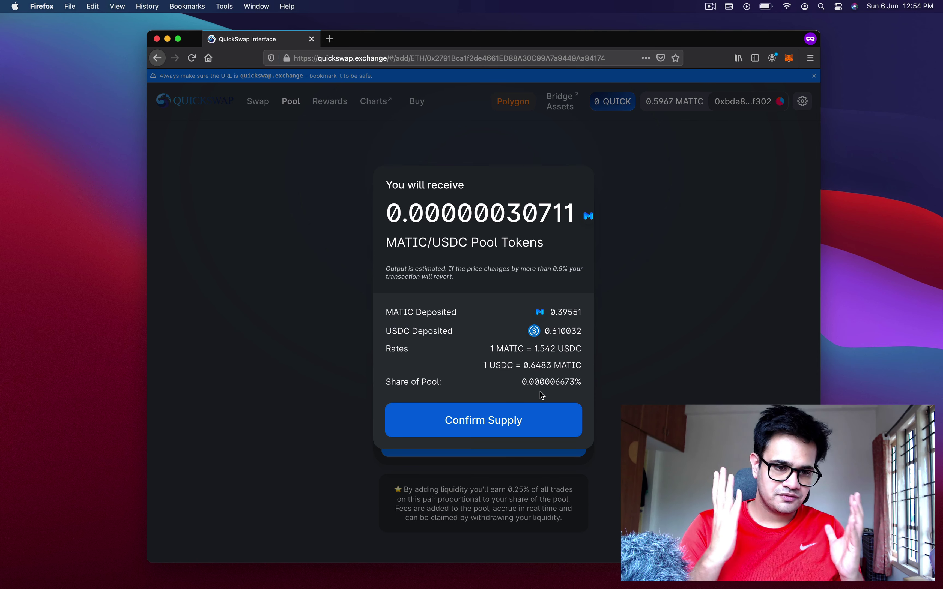
{"action": "left_click", "coordinate": [518, 421]}
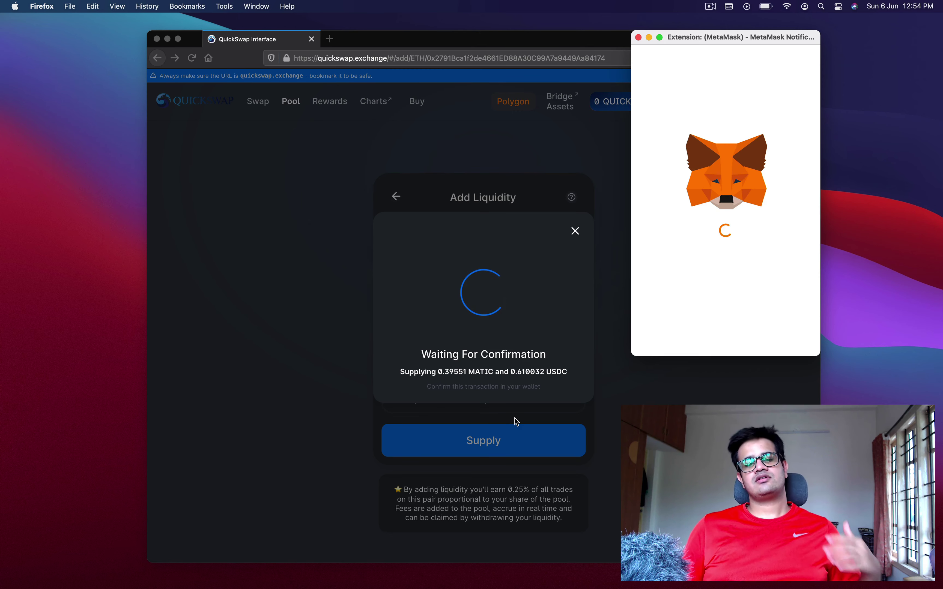
{"action": "left_click", "coordinate": [759, 342]}
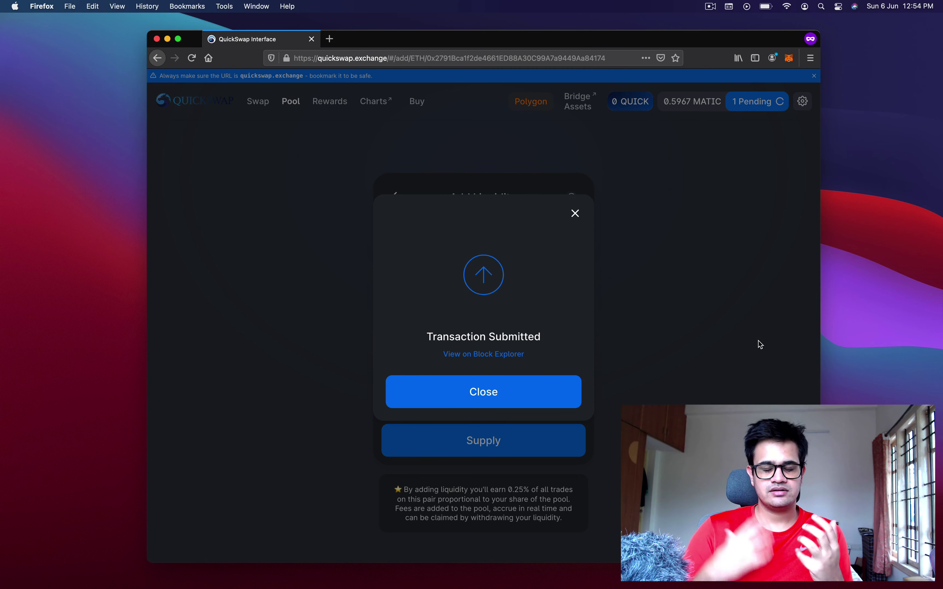
{"action": "left_click", "coordinate": [467, 404]}
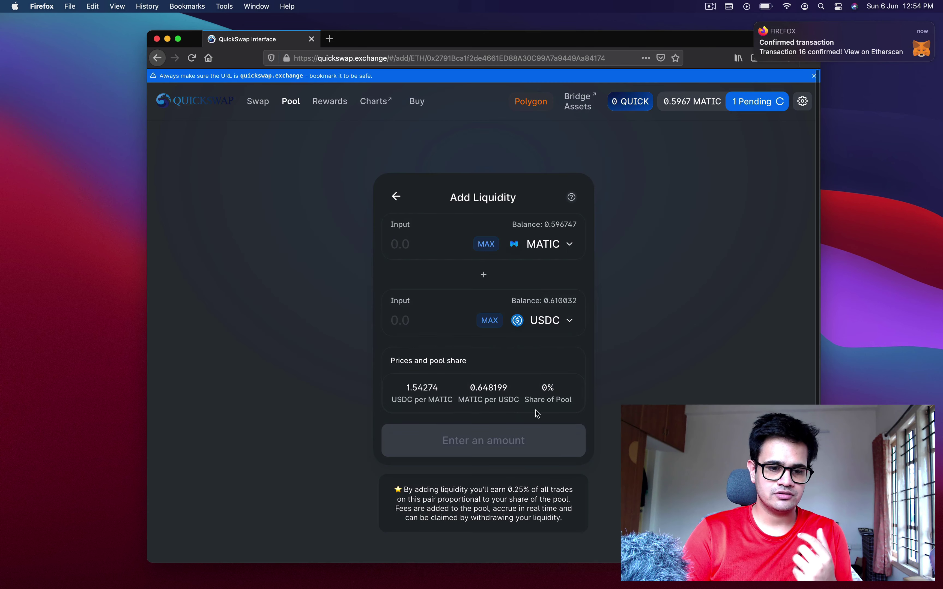
{"action": "left_click", "coordinate": [396, 197]}
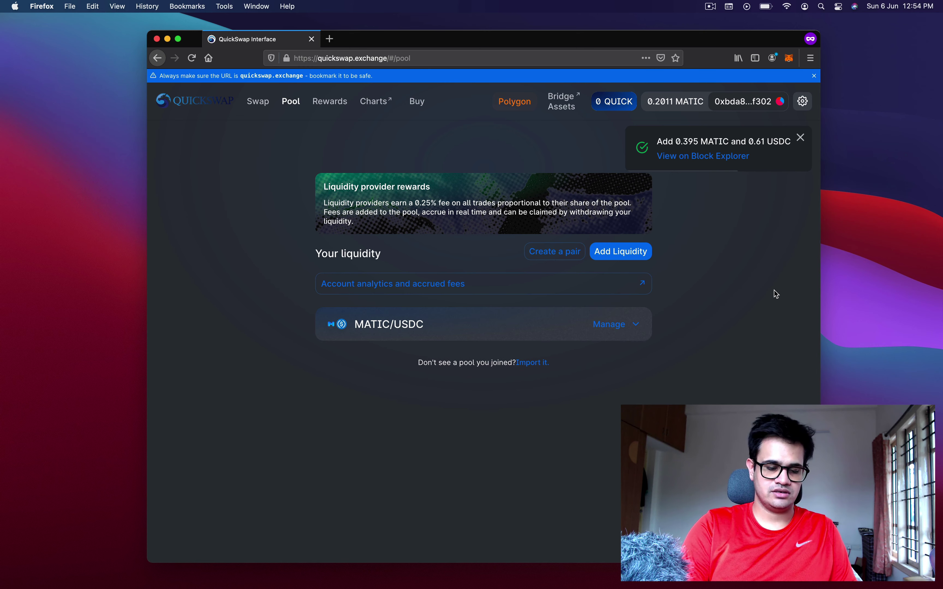
Calculate 0.61/ 0.395 in Spotlight to check the USDC-to-MATIC deposit ratio, then dismiss the calculation.
{"action": "key", "text": "super+space"}
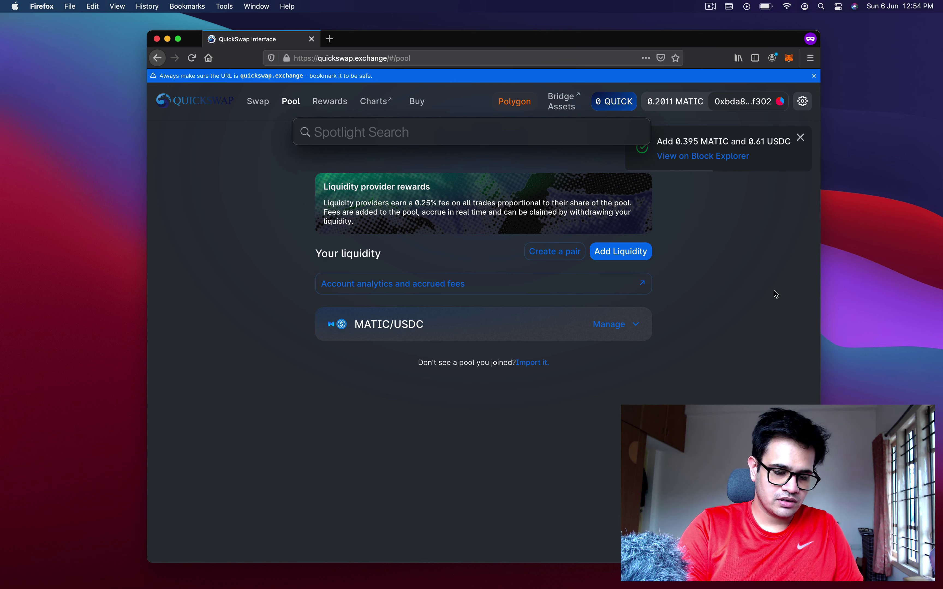
{"action": "type", "text": "0.61/"}
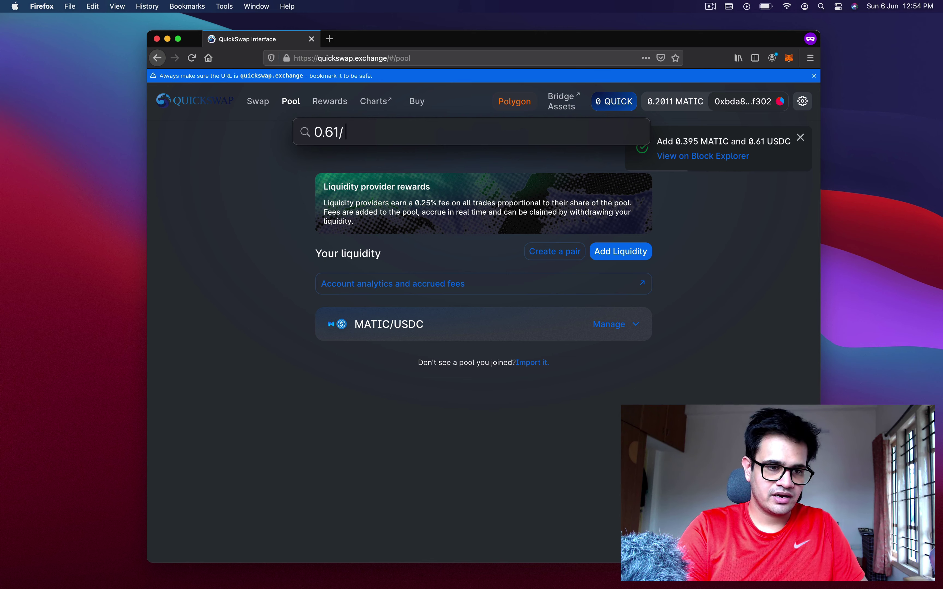
{"action": "type", "text": " 0.395"}
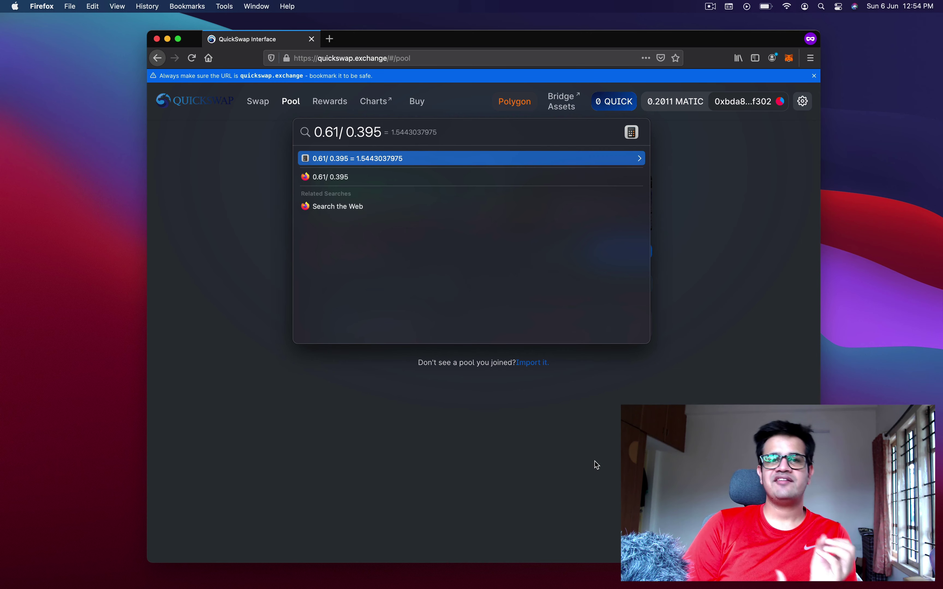
{"action": "key", "text": "Escape"}
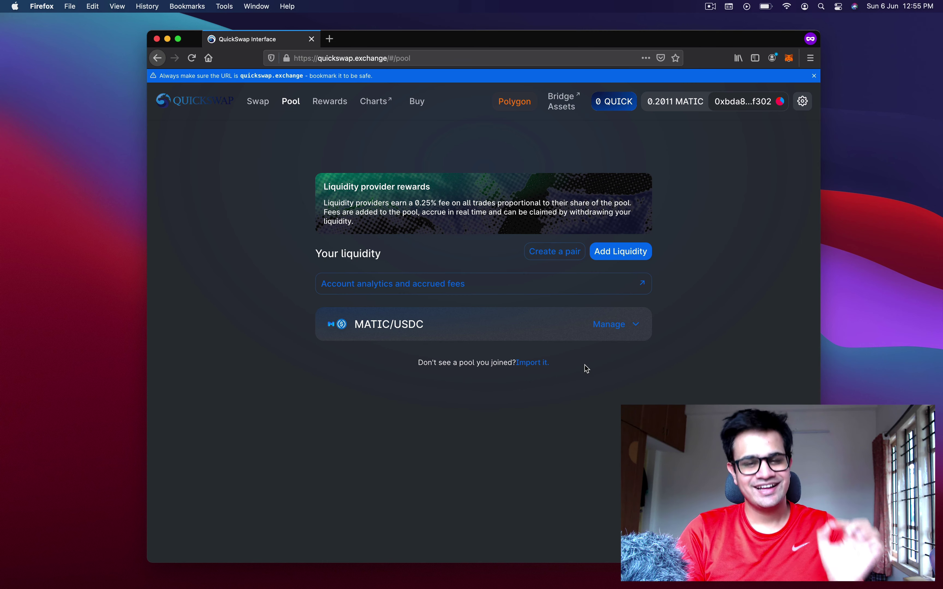
Search the web for impermanent loss in a new browser tab.
{"action": "key", "text": "super+t"}
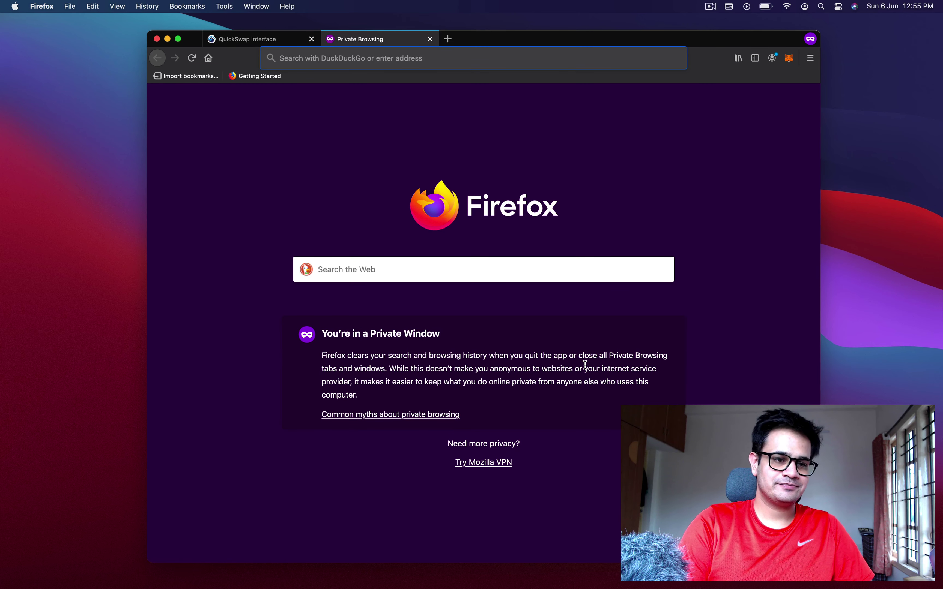
{"action": "type", "text": "impermanen"}
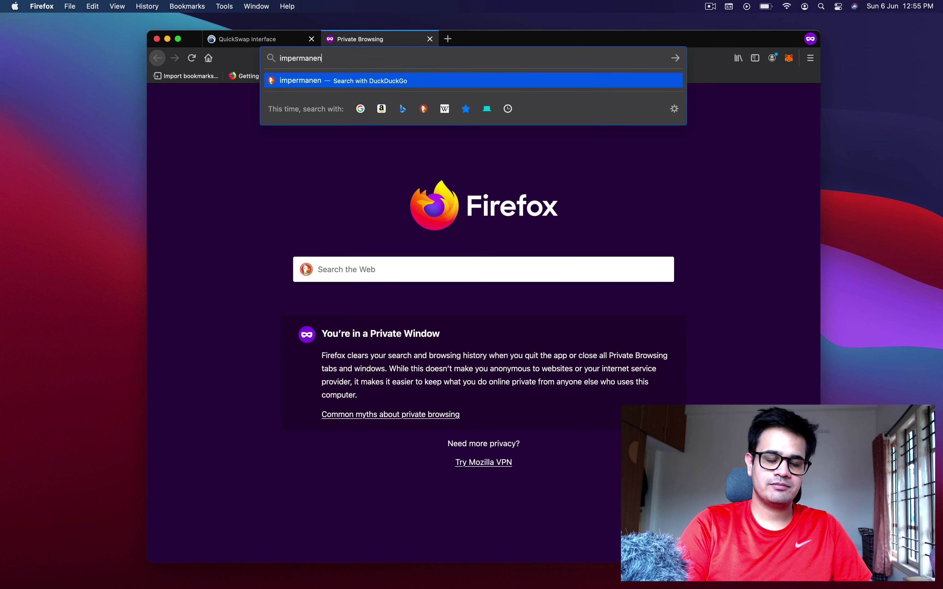
{"action": "type", "text": "t"}
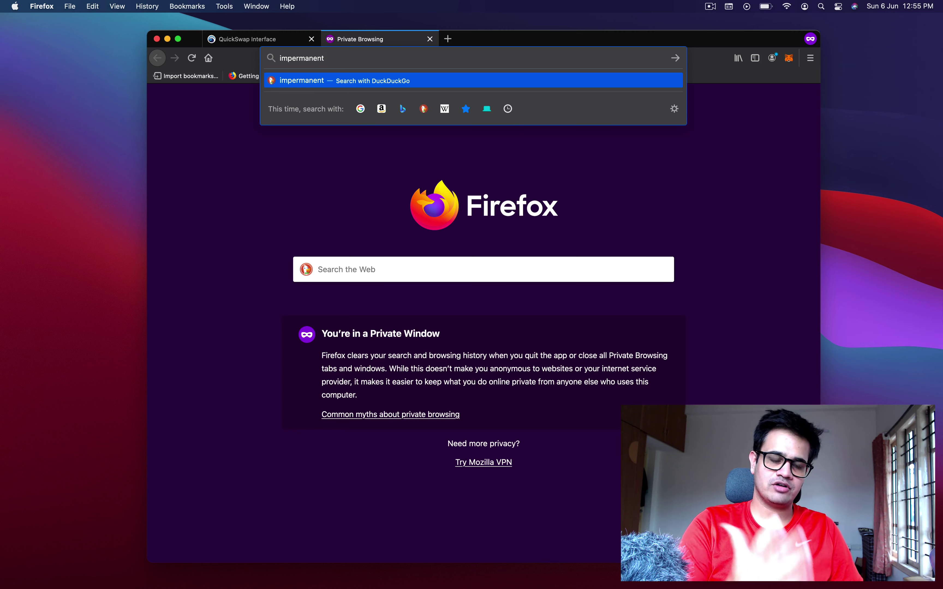
{"action": "type", "text": " loss"}
{"action": "key", "text": "Return"}
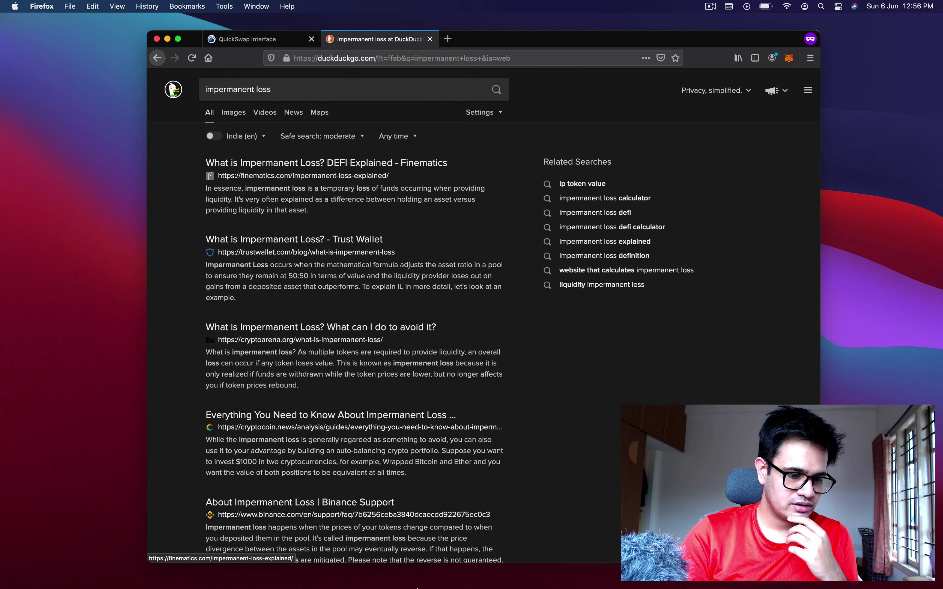
Open Binance Support's article about impermanent loss and read its worked example with the ETH and DAI pool.
{"action": "left_click", "coordinate": [345, 507]}
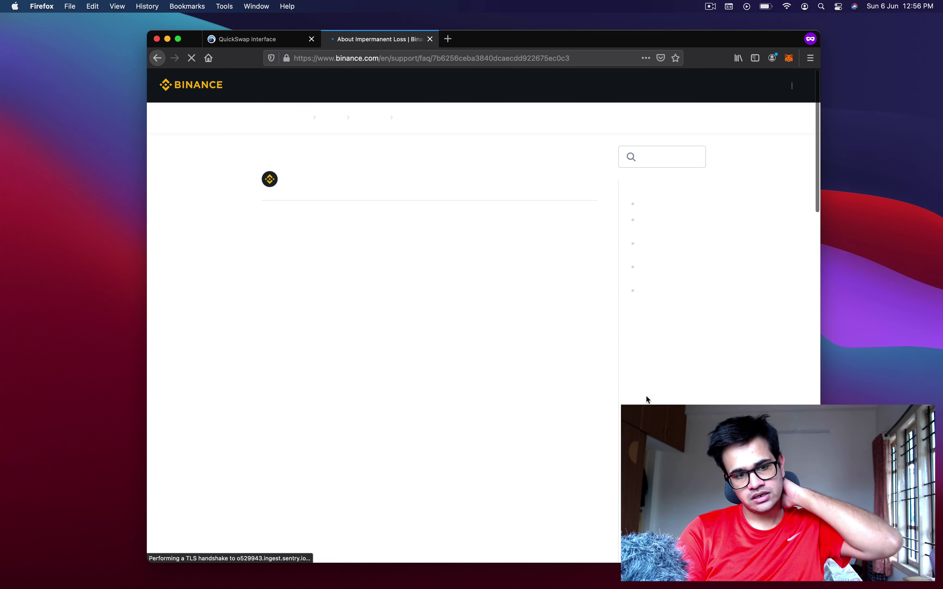
{"action": "scroll", "coordinate": [646, 397], "scroll_direction": "down", "scroll_amount": 10}
{"action": "scroll", "coordinate": [647, 398], "scroll_direction": "down", "scroll_amount": 8}
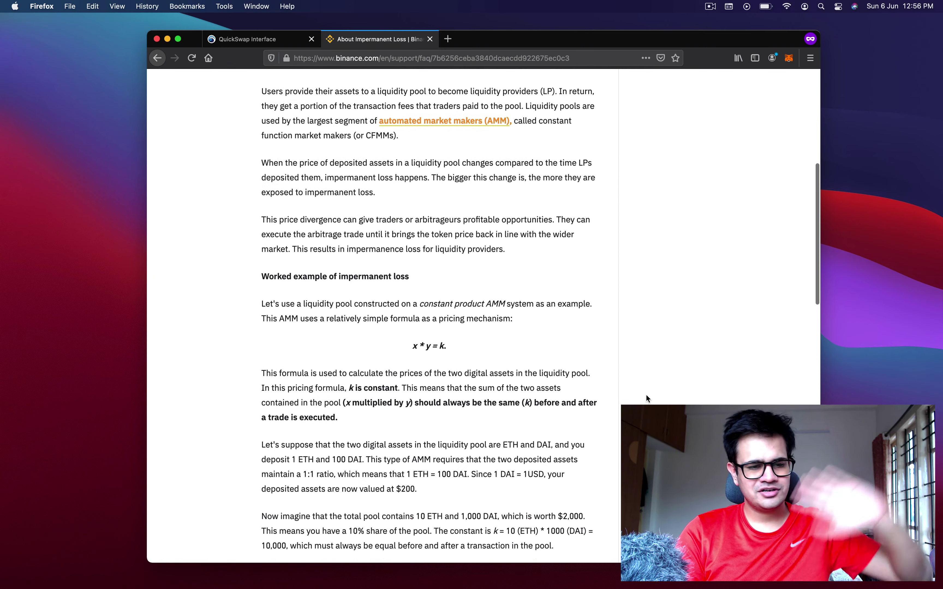
{"action": "scroll", "coordinate": [646, 397], "scroll_direction": "down", "scroll_amount": 2}
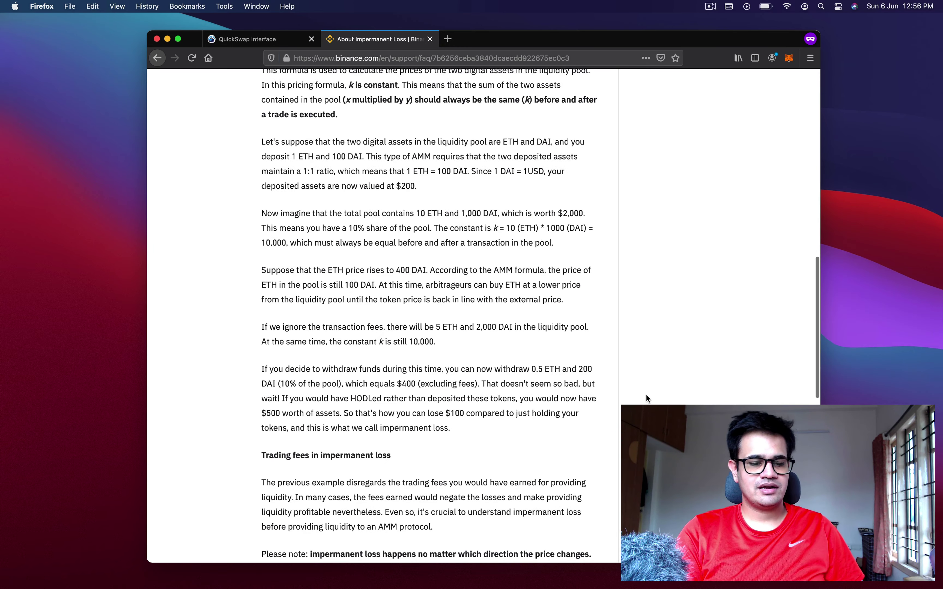
{"action": "scroll", "coordinate": [645, 397], "scroll_direction": "up", "scroll_amount": 7}
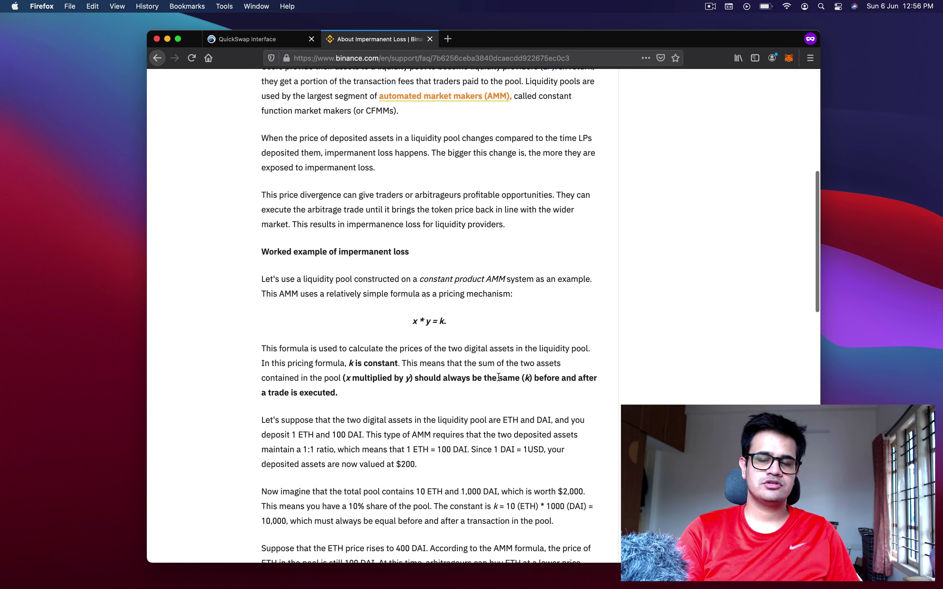
{"action": "scroll", "coordinate": [498, 378], "scroll_direction": "down", "scroll_amount": 6}
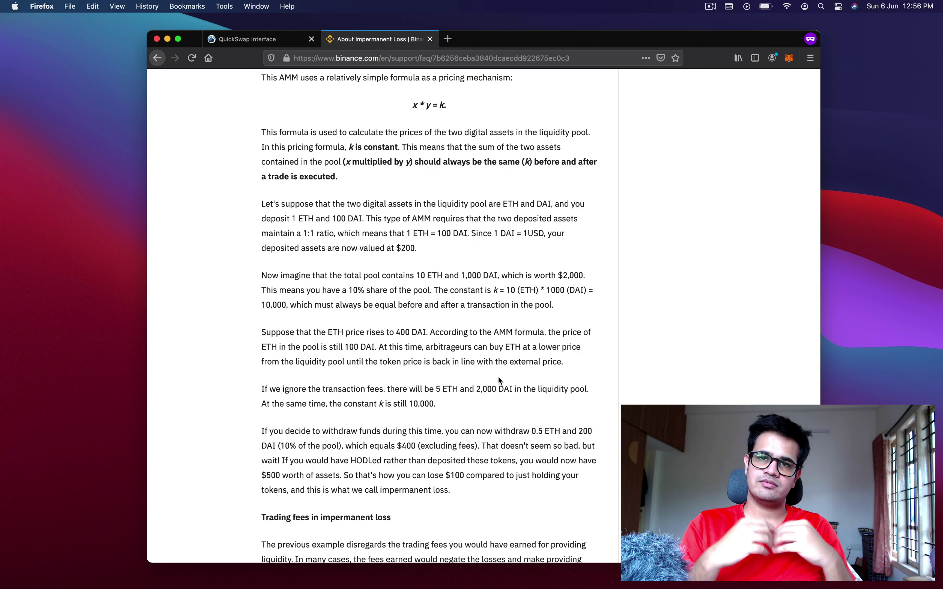
{"action": "scroll", "coordinate": [498, 378], "scroll_direction": "down", "scroll_amount": 2}
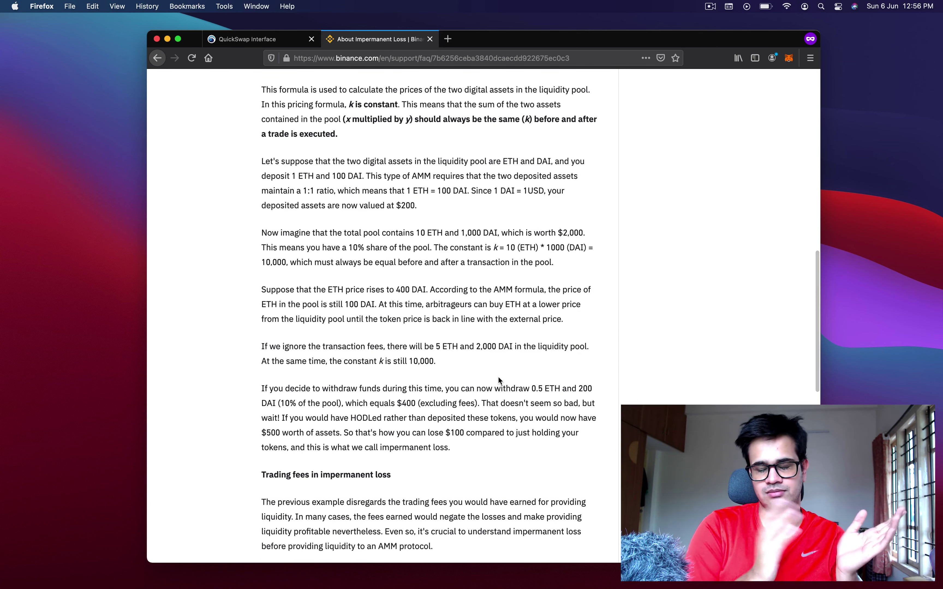
Reread the Binance article on impermanent loss from its introduction to the worked example, highlighting the ETH-to-DAI ratio.
{"action": "scroll", "coordinate": [456, 282], "scroll_direction": "up", "scroll_amount": 3}
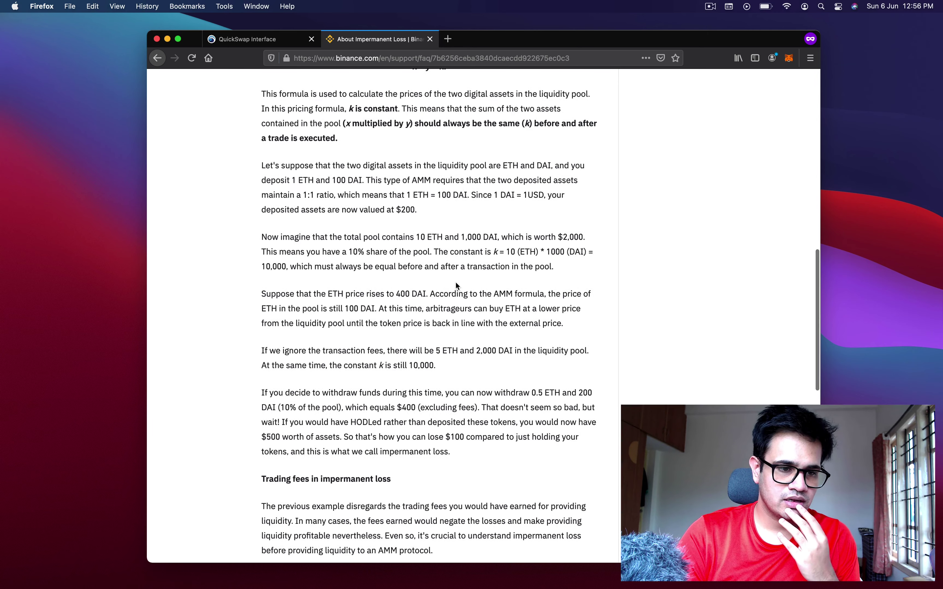
{"action": "scroll", "coordinate": [456, 282], "scroll_direction": "down", "scroll_amount": 8}
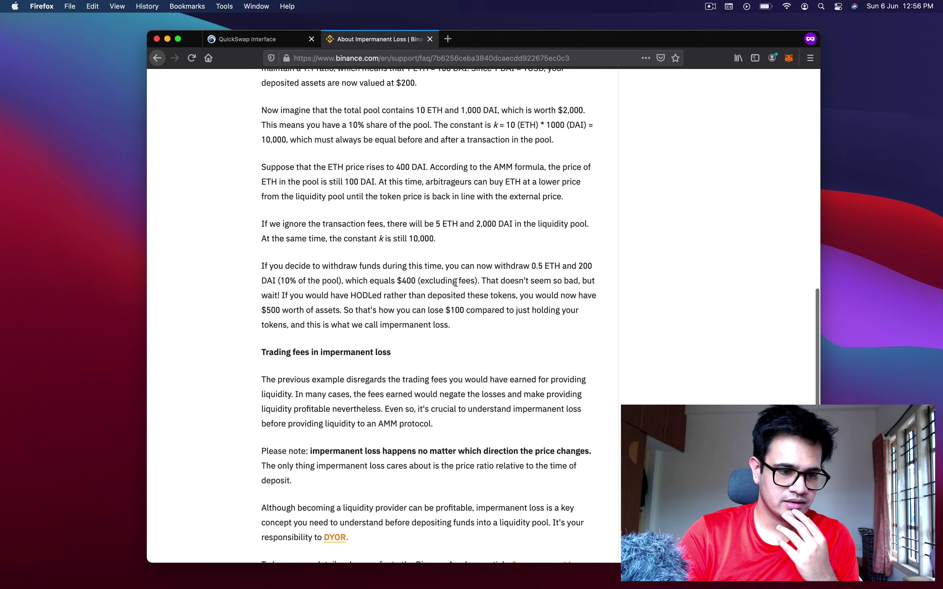
{"action": "scroll", "coordinate": [456, 282], "scroll_direction": "down", "scroll_amount": 4}
{"action": "scroll", "coordinate": [456, 283], "scroll_direction": "down", "scroll_amount": 4}
{"action": "scroll", "coordinate": [456, 282], "scroll_direction": "up", "scroll_amount": 12}
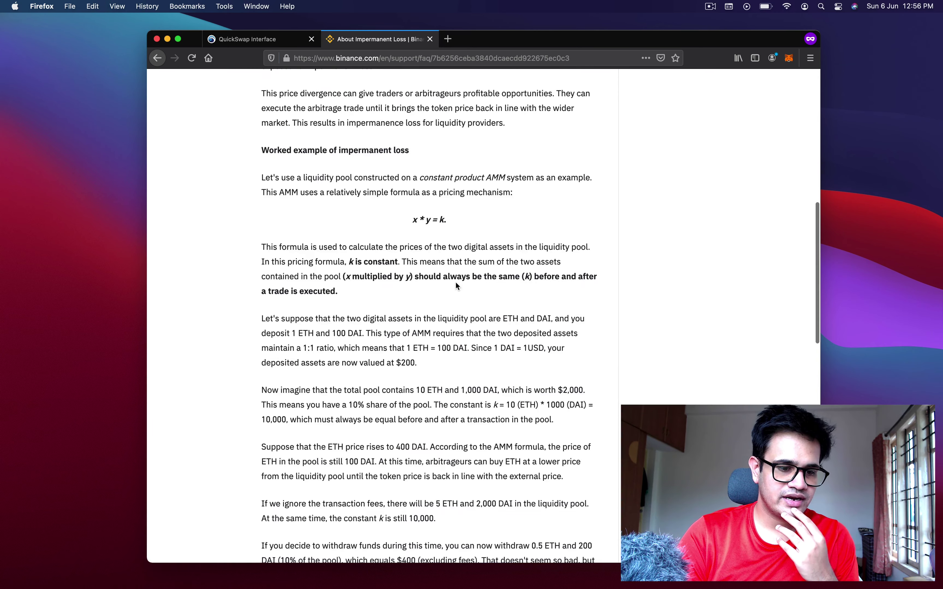
{"action": "scroll", "coordinate": [455, 283], "scroll_direction": "up", "scroll_amount": 18}
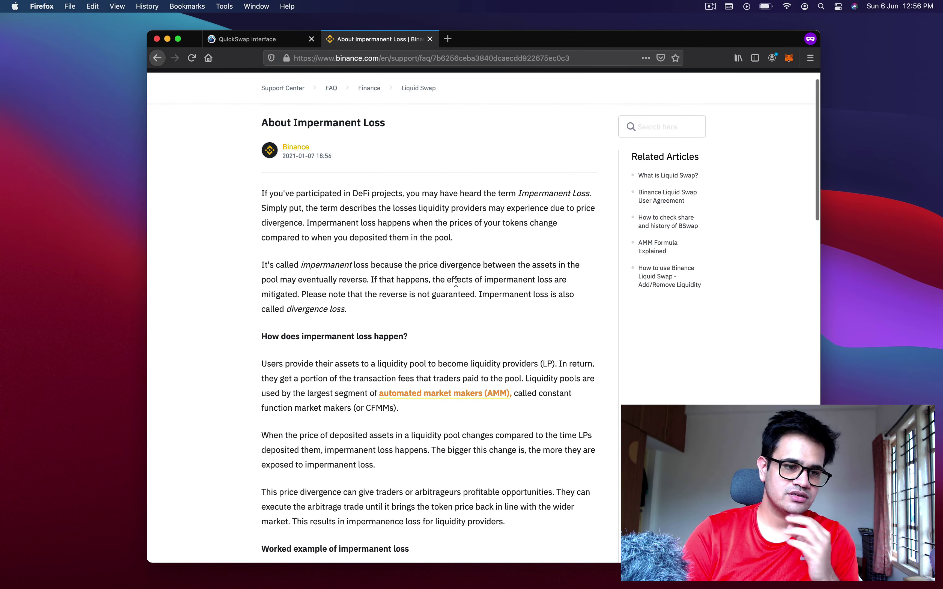
{"action": "scroll", "coordinate": [456, 282], "scroll_direction": "down", "scroll_amount": 19}
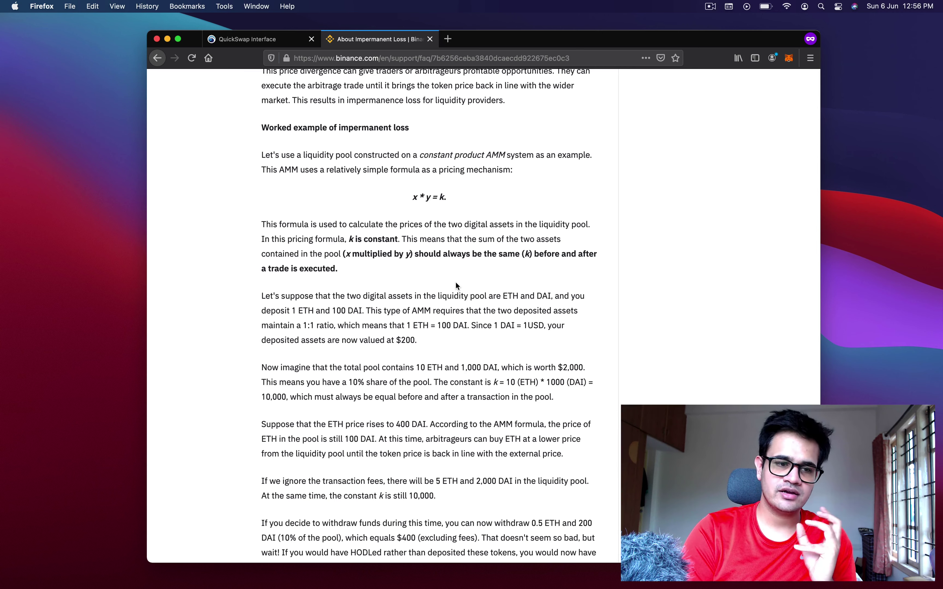
{"action": "scroll", "coordinate": [457, 285], "scroll_direction": "down", "scroll_amount": 4}
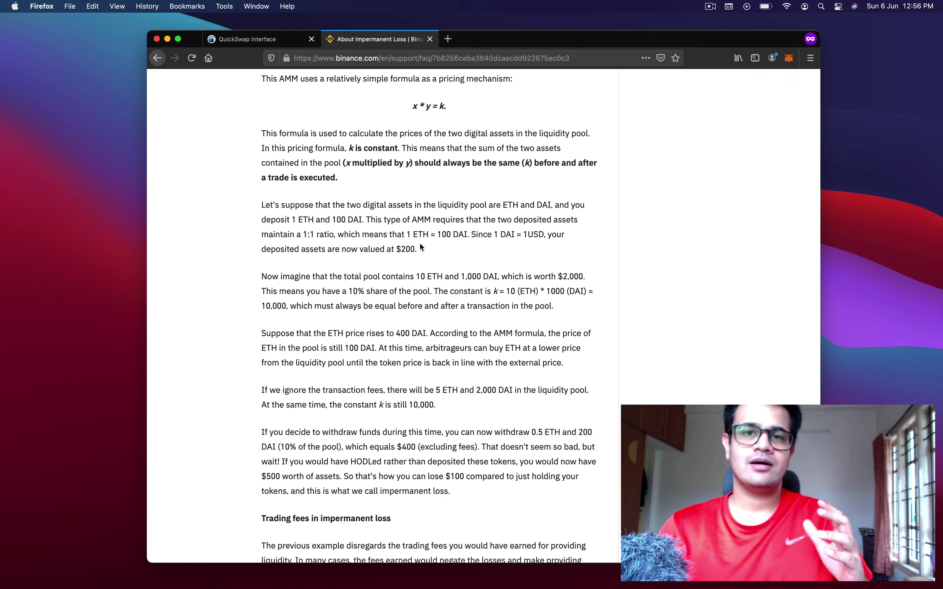
{"action": "left_click_drag", "start_coordinate": [410, 235], "coordinate": [455, 233]}
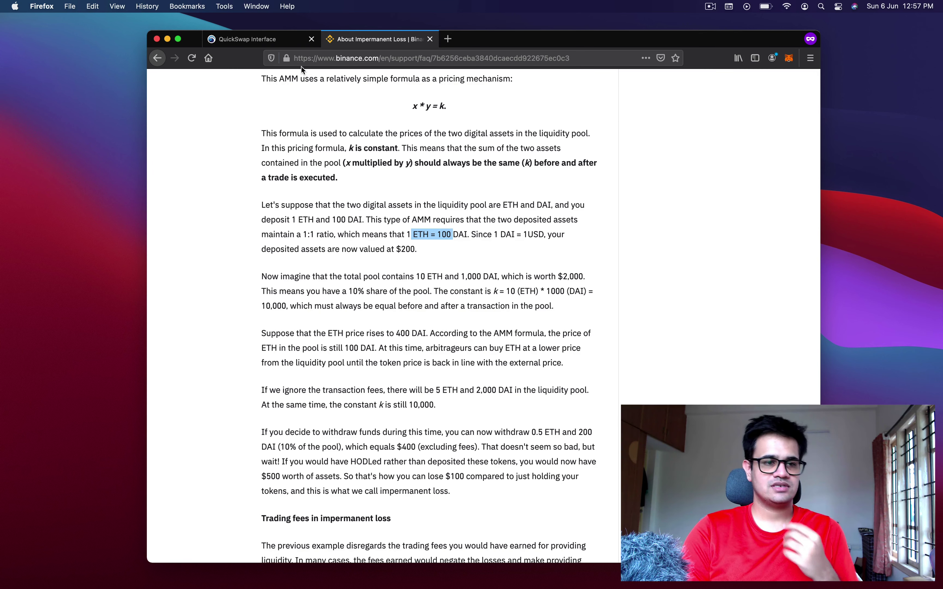
Expand the MATIC/USDC position on the QuickSwap pool page to check the pooled amounts, and return to the impermanent loss article.
{"action": "left_click", "coordinate": [280, 41]}
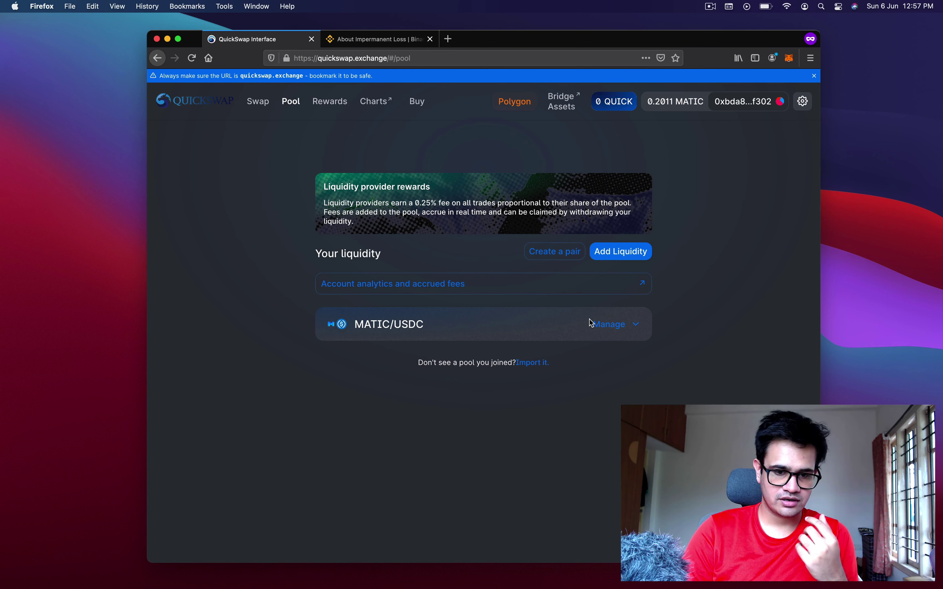
{"action": "left_click", "coordinate": [605, 335]}
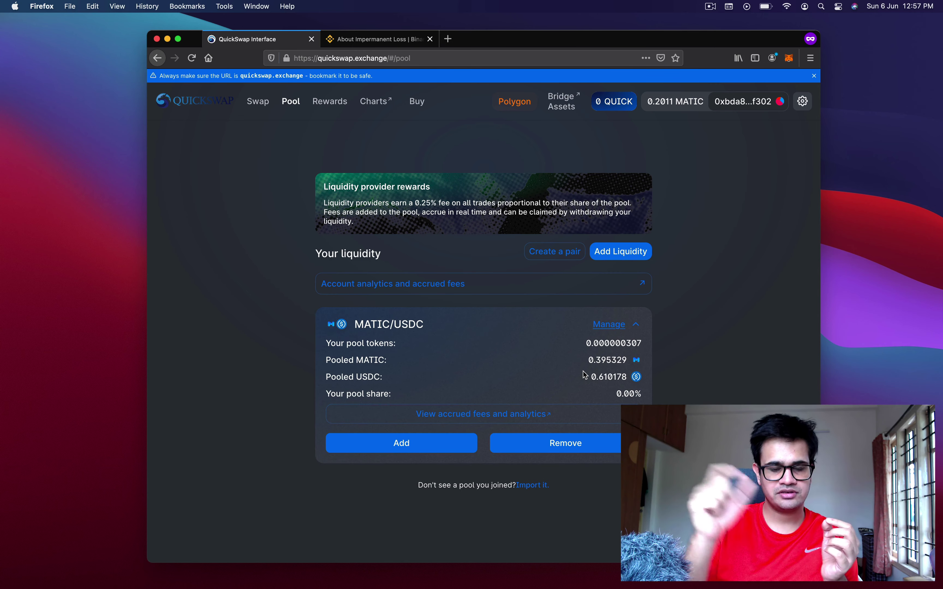
{"action": "left_click", "coordinate": [394, 46]}
{"action": "left_click", "coordinate": [436, 231]}
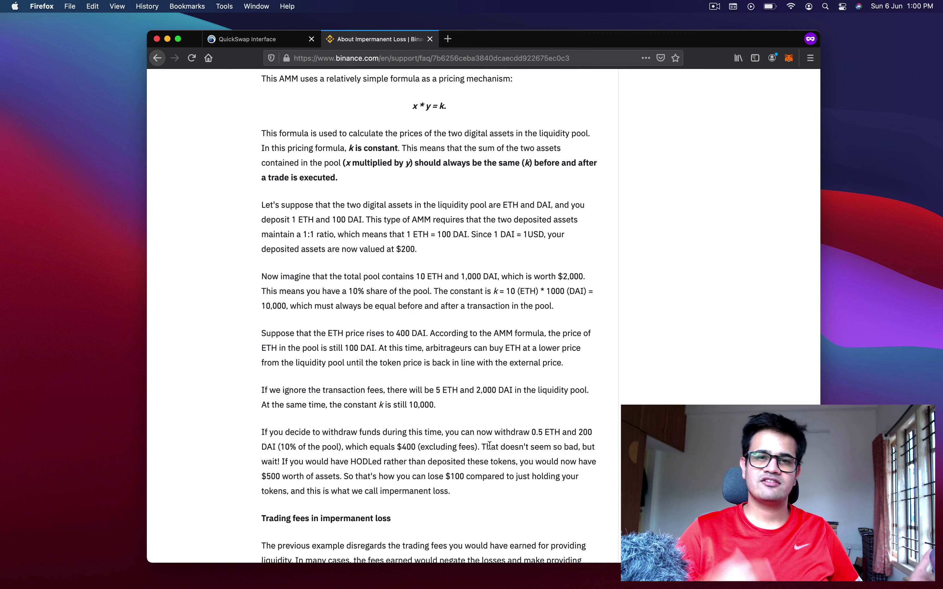
Go back to the QuickSwap pool page and open its Charts analytics site in a new browser tab.
{"action": "key", "text": "ctrl+shift+Tab"}
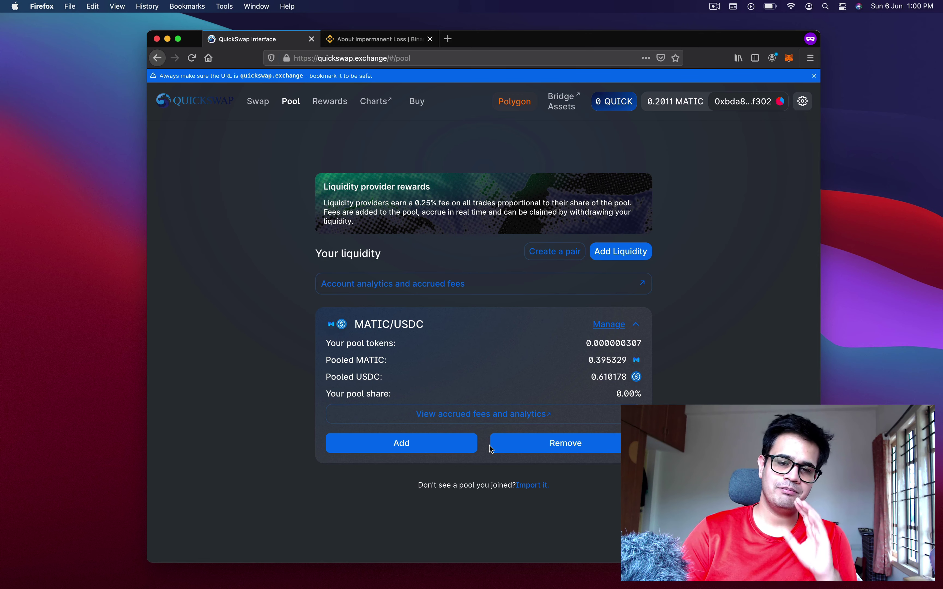
{"action": "right_click", "coordinate": [384, 110]}
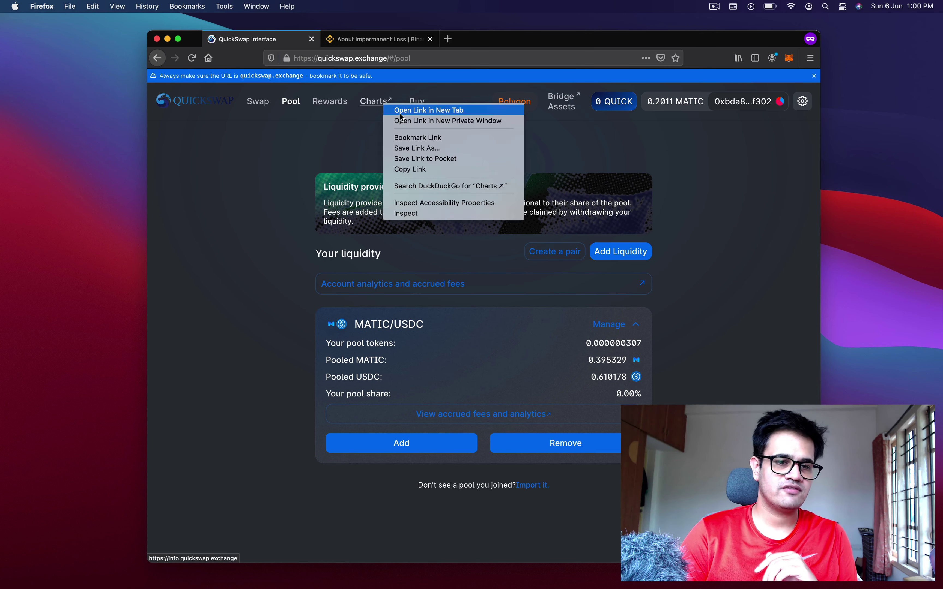
{"action": "left_click", "coordinate": [400, 114]}
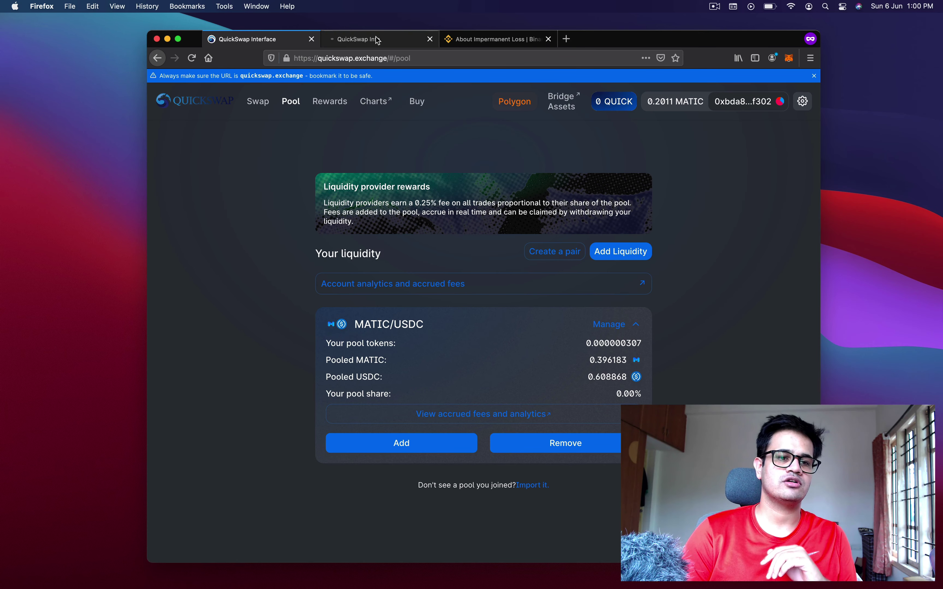
{"action": "left_click", "coordinate": [378, 39]}
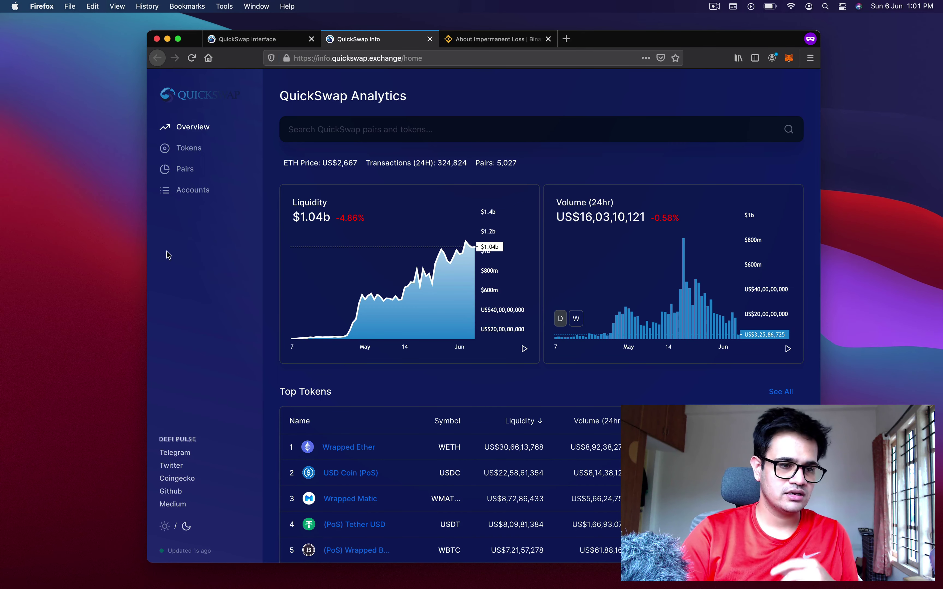
List the QuickSwap trading pairs and sort them by 1y Fees / Liquidity in descending order.
{"action": "left_click", "coordinate": [181, 169]}
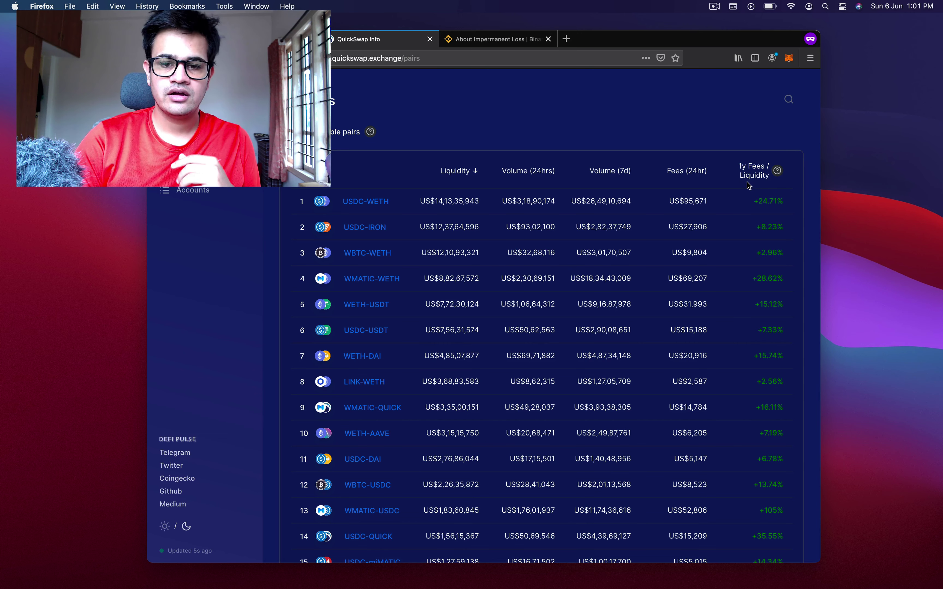
{"action": "left_click", "coordinate": [758, 176]}
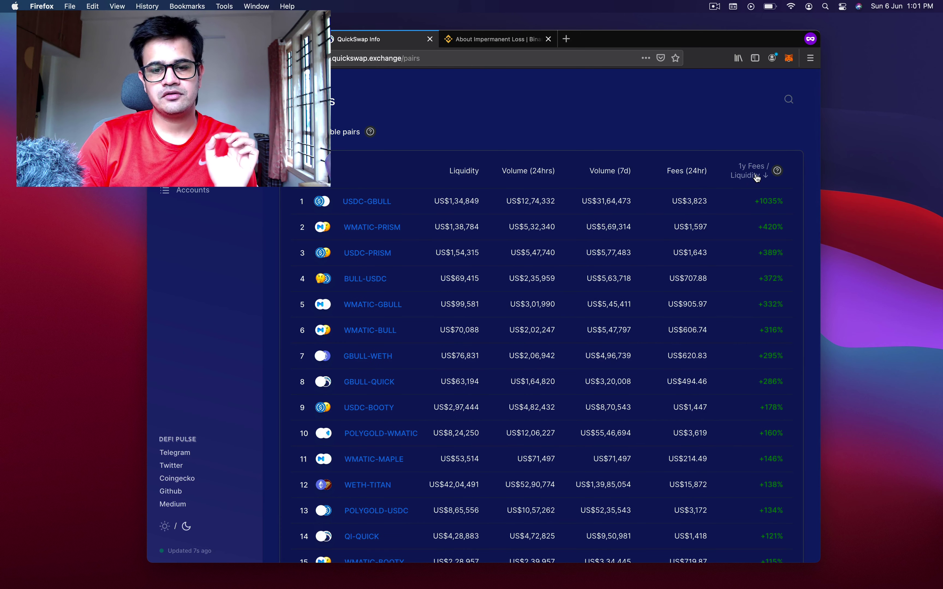
{"action": "left_click", "coordinate": [758, 175]}
{"action": "left_click", "coordinate": [758, 176]}
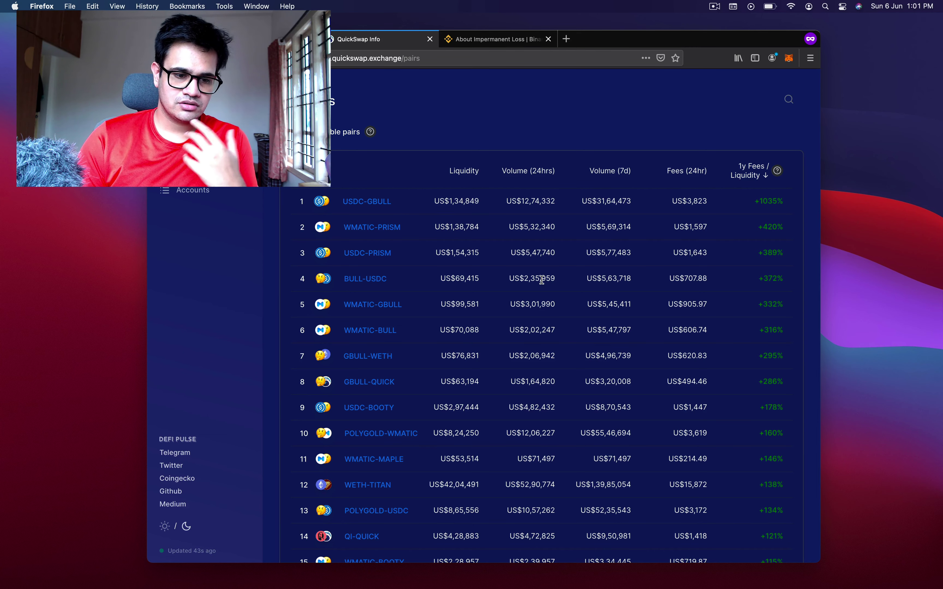
Look through the sorted pairs to find WMATIC-USDC and its yearly fee return.
{"action": "scroll", "coordinate": [544, 283], "scroll_direction": "down", "scroll_amount": 3}
{"action": "scroll", "coordinate": [542, 281], "scroll_direction": "down", "scroll_amount": 1}
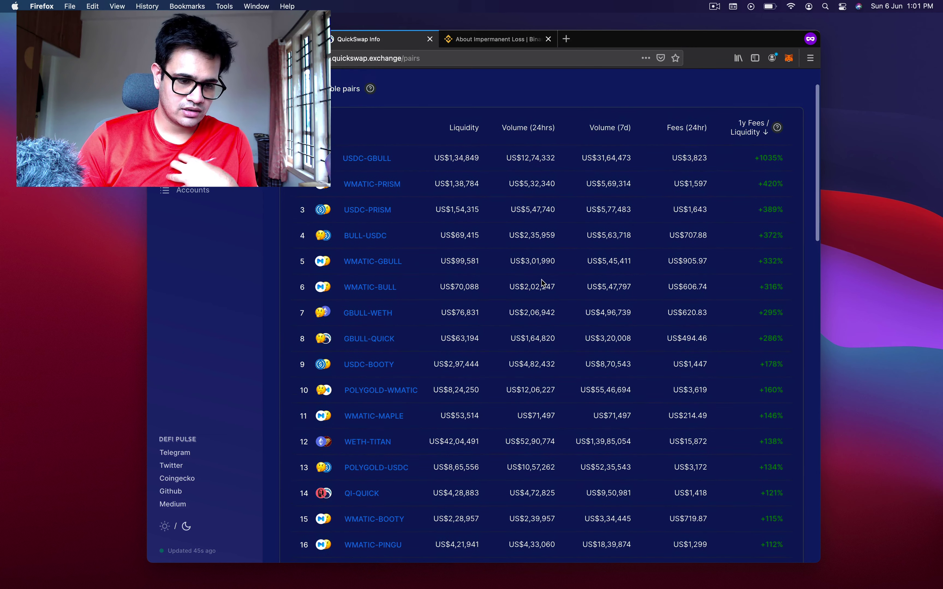
{"action": "scroll", "coordinate": [541, 280], "scroll_direction": "down", "scroll_amount": 4}
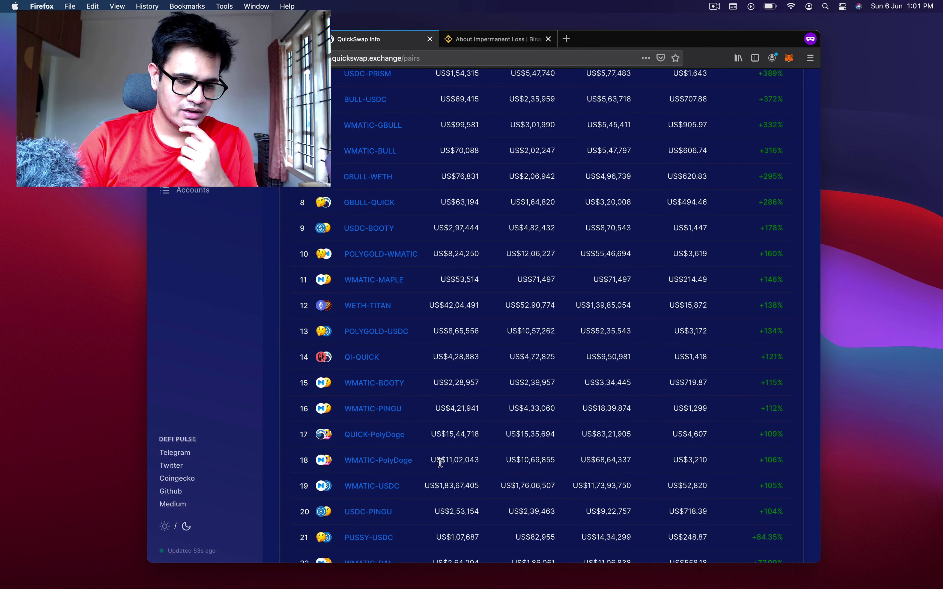
{"action": "scroll", "coordinate": [440, 463], "scroll_direction": "down", "scroll_amount": 5}
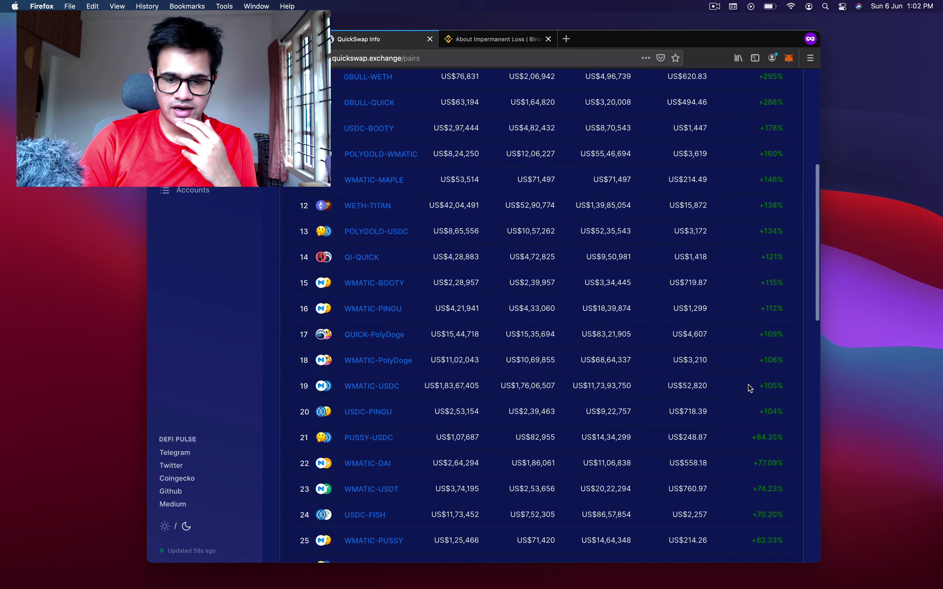
{"action": "scroll", "coordinate": [768, 389], "scroll_direction": "up", "scroll_amount": 14}
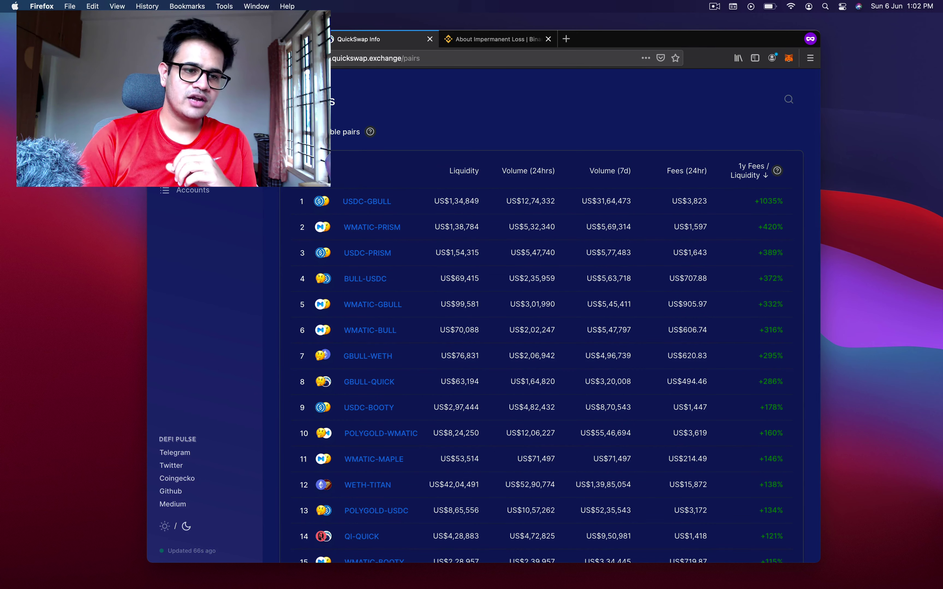
Look at the QuickSwap swap form and return to the liquidity pool overview.
{"action": "left_click", "coordinate": [273, 39]}
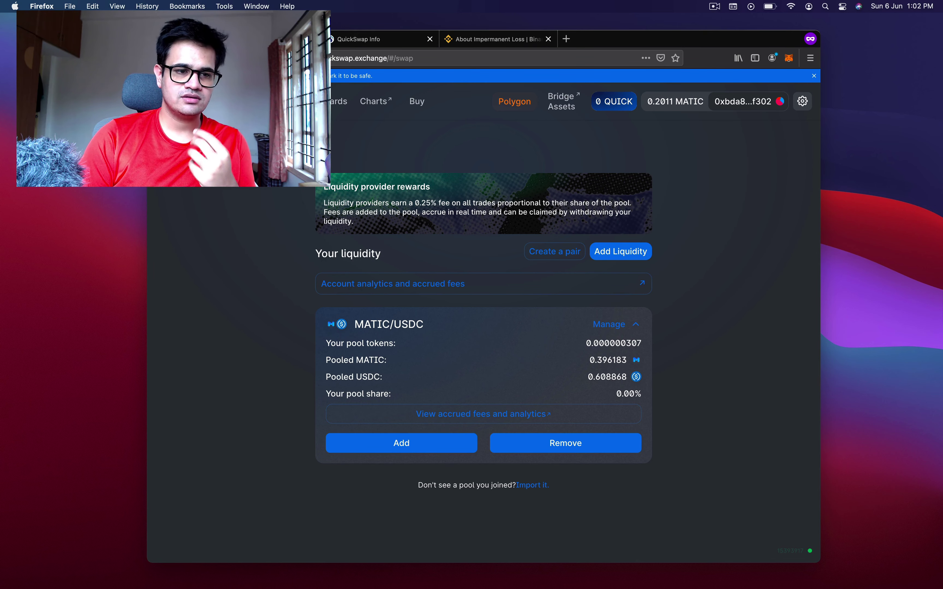
{"action": "left_click", "coordinate": [218, 102]}
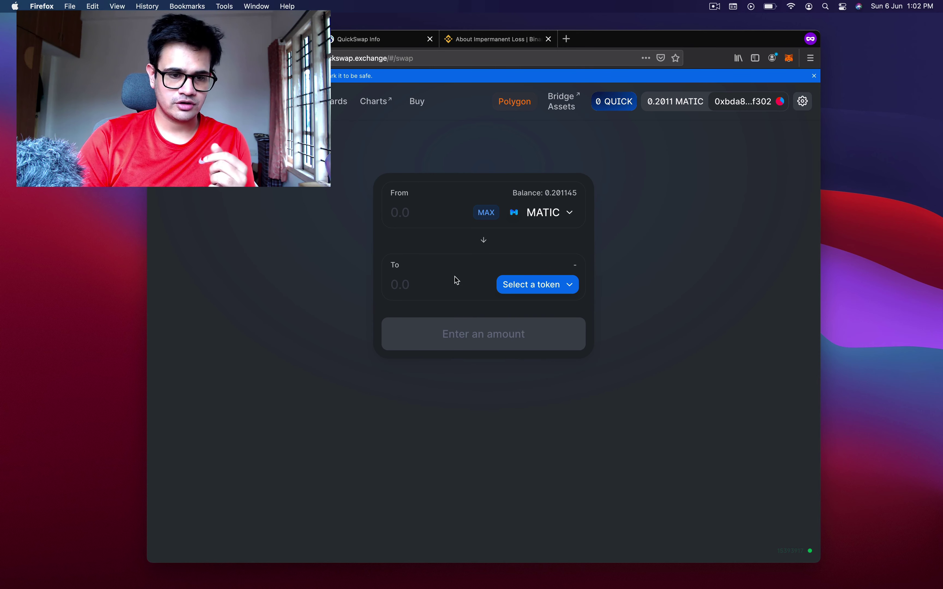
{"action": "left_click", "coordinate": [218, 101]}
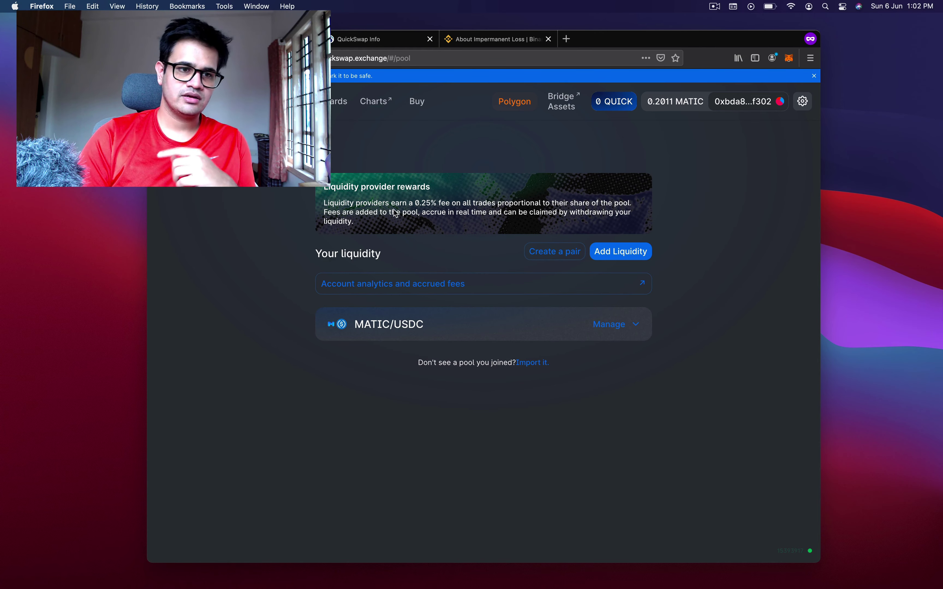
Return to the analytics pairs list and compare the 1y Fees / Liquidity of WMATIC-USDC with the other pairs.
{"action": "left_click", "coordinate": [404, 40]}
{"action": "scroll", "coordinate": [490, 212], "scroll_direction": "down", "scroll_amount": 6}
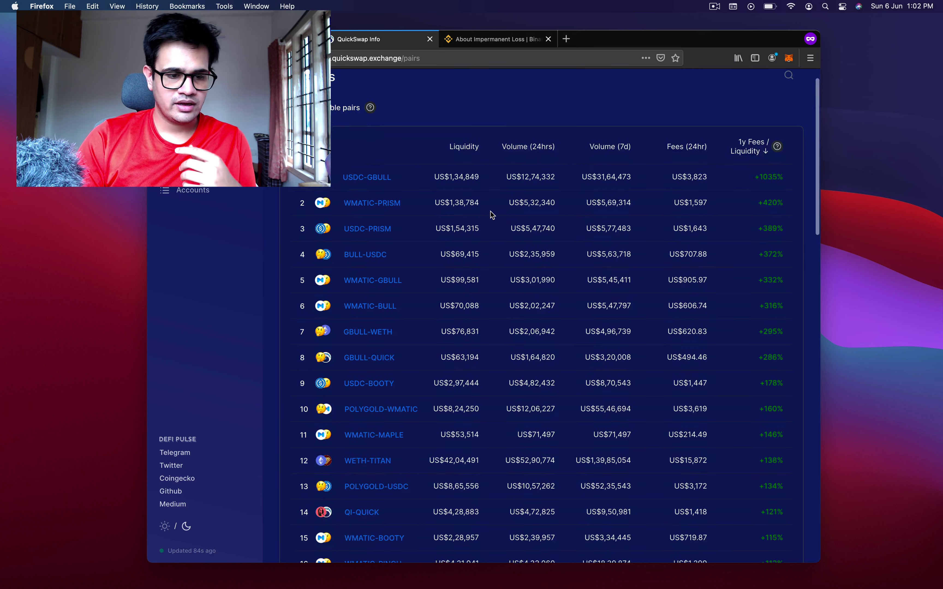
{"action": "scroll", "coordinate": [518, 311], "scroll_direction": "down", "scroll_amount": 2}
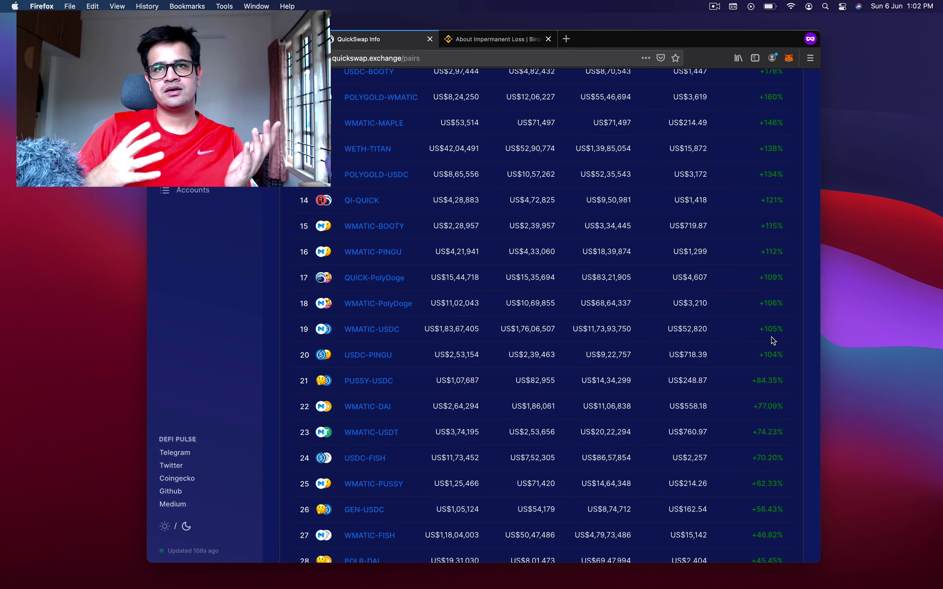
{"action": "scroll", "coordinate": [771, 336], "scroll_direction": "up", "scroll_amount": 10}
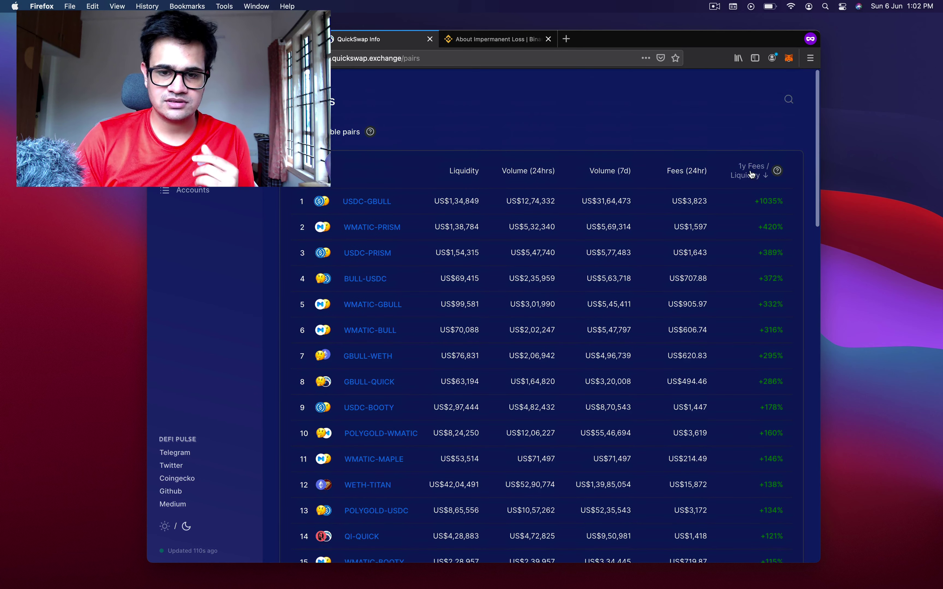
{"action": "scroll", "coordinate": [739, 318], "scroll_direction": "down", "scroll_amount": 8}
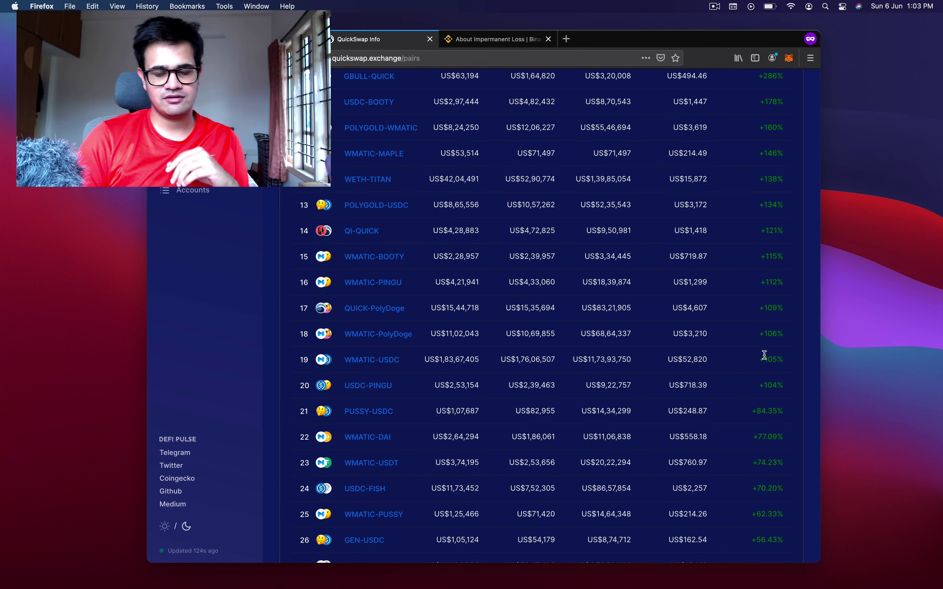
{"action": "scroll", "coordinate": [698, 386], "scroll_direction": "up", "scroll_amount": 8}
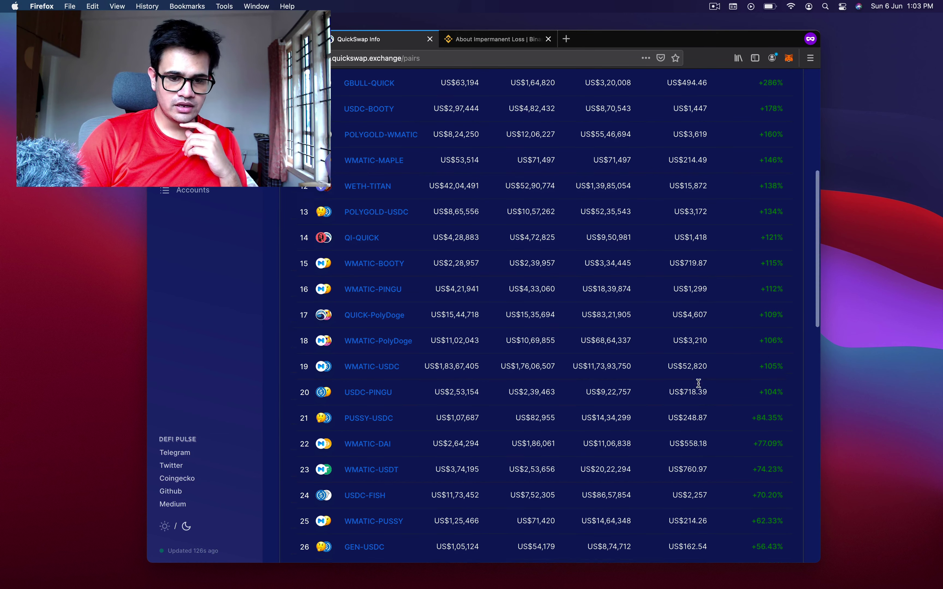
{"action": "scroll", "coordinate": [686, 366], "scroll_direction": "down", "scroll_amount": 8}
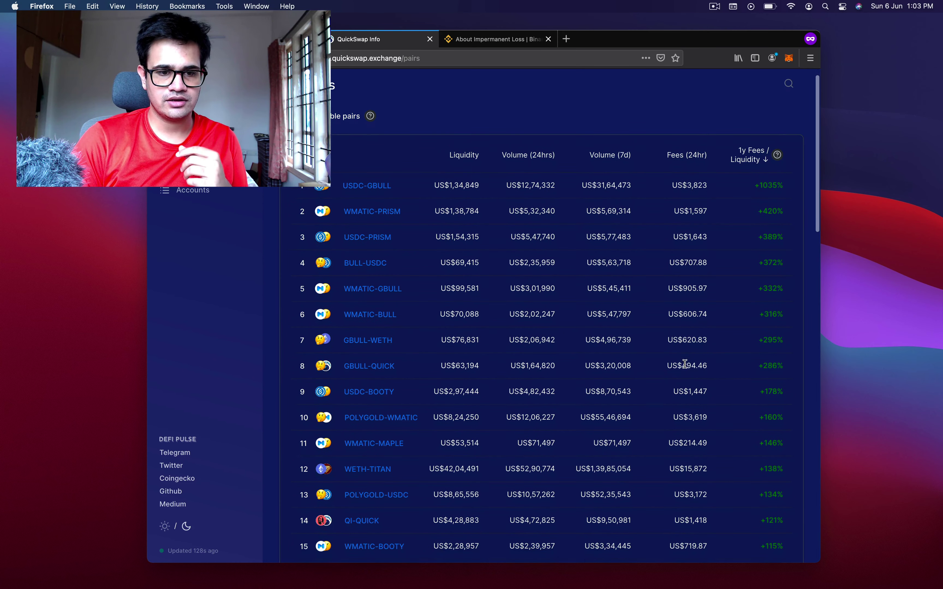
Highlight the 24-hour fees and the liquidity of the WMATIC-USDC pair and compare them with the higher-ranked pairs.
{"action": "scroll", "coordinate": [686, 368], "scroll_direction": "down", "scroll_amount": 3}
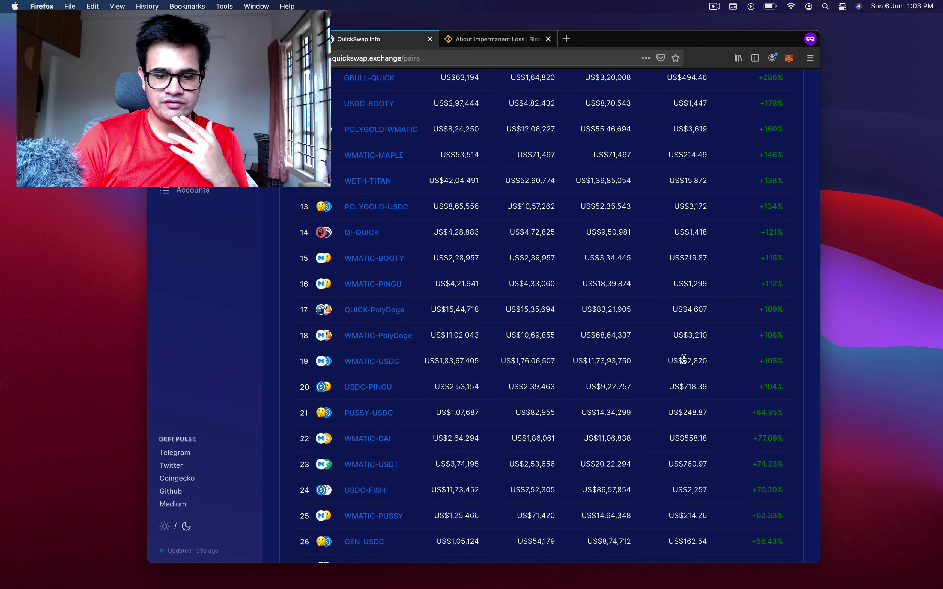
{"action": "left_click_drag", "start_coordinate": [683, 361], "coordinate": [709, 370]}
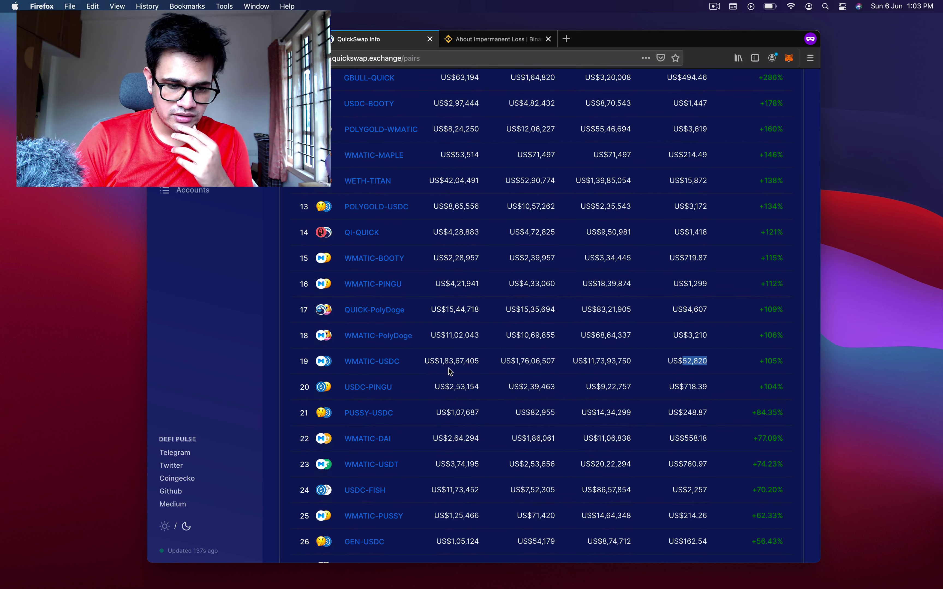
{"action": "left_click_drag", "start_coordinate": [448, 363], "coordinate": [440, 363]}
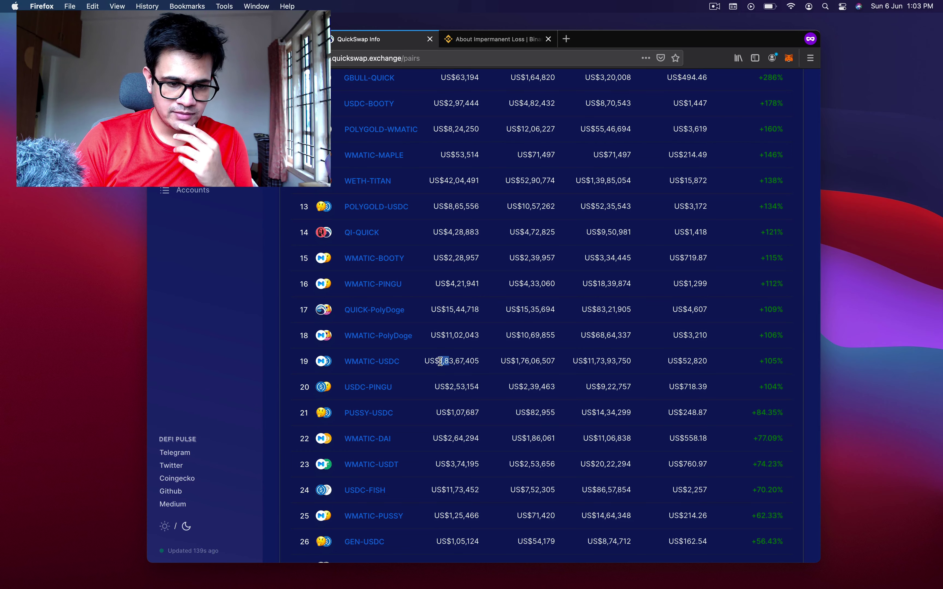
{"action": "scroll", "coordinate": [462, 351], "scroll_direction": "up", "scroll_amount": 10}
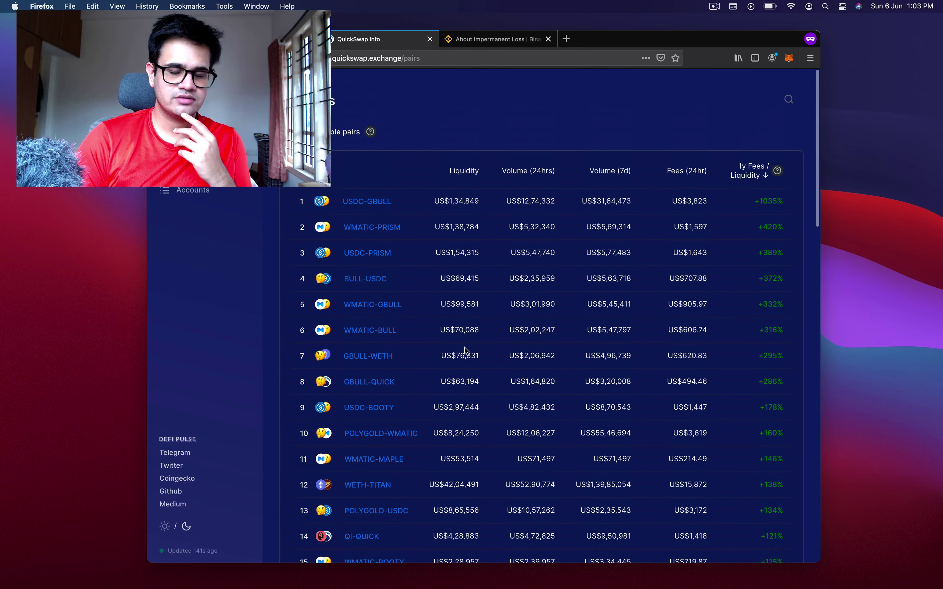
{"action": "scroll", "coordinate": [473, 365], "scroll_direction": "down", "scroll_amount": 5}
{"action": "scroll", "coordinate": [474, 366], "scroll_direction": "down", "scroll_amount": 2}
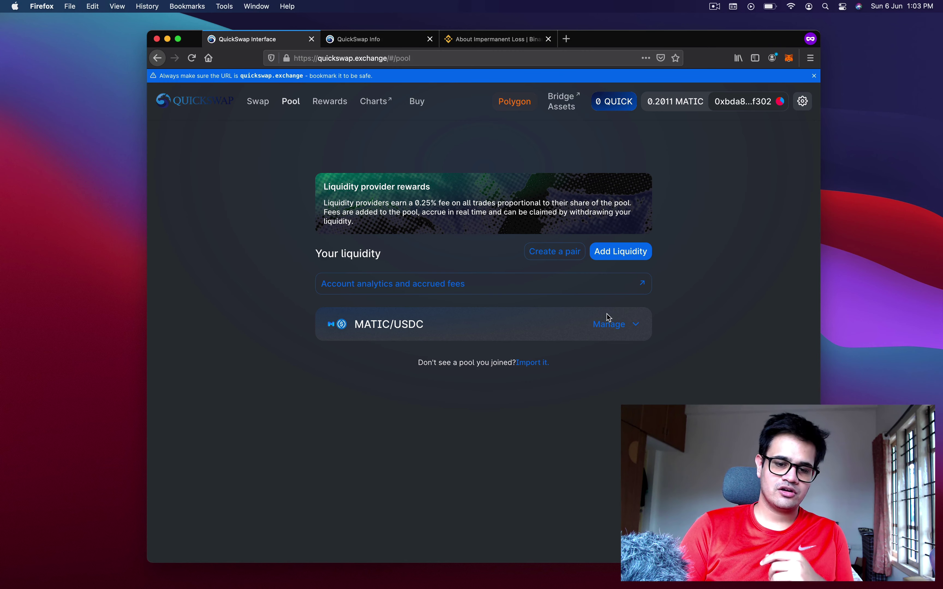
Set up the removal of 100% of the MATIC/USDC liquidity and approve it by signing the MetaMask request.
{"action": "left_click", "coordinate": [609, 329]}
{"action": "left_click", "coordinate": [595, 448]}
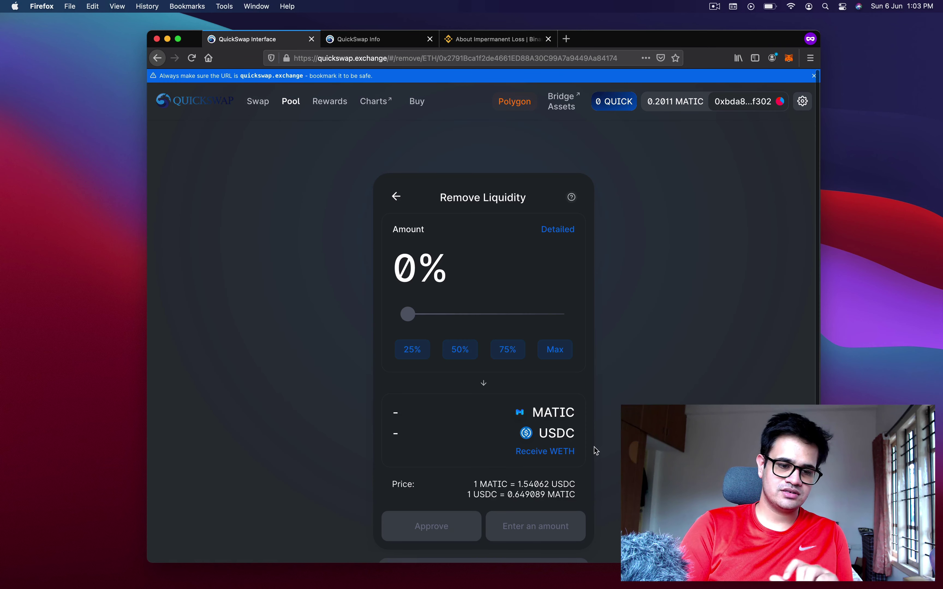
{"action": "scroll", "coordinate": [596, 450], "scroll_direction": "down", "scroll_amount": 5}
{"action": "left_click", "coordinate": [554, 263]}
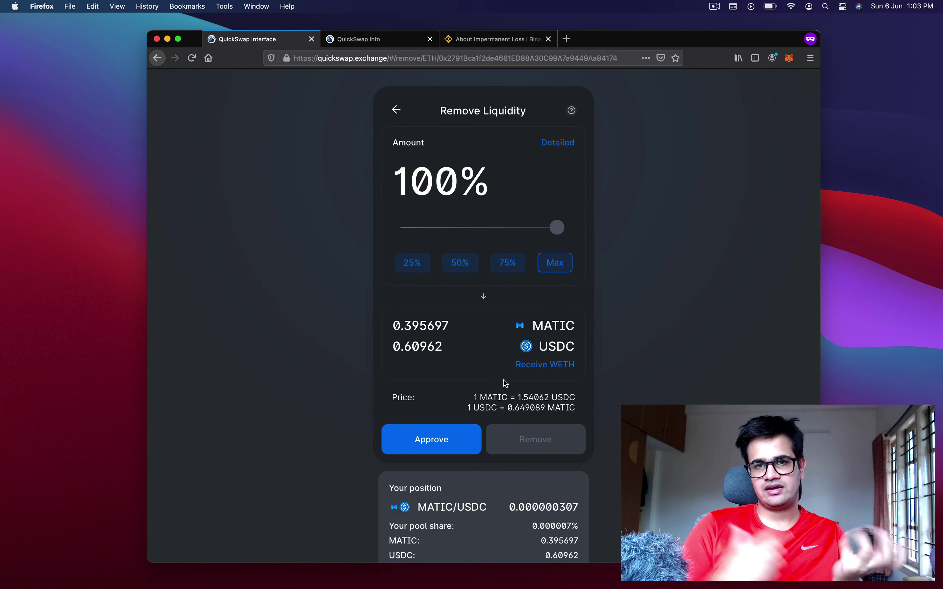
{"action": "left_click", "coordinate": [431, 439]}
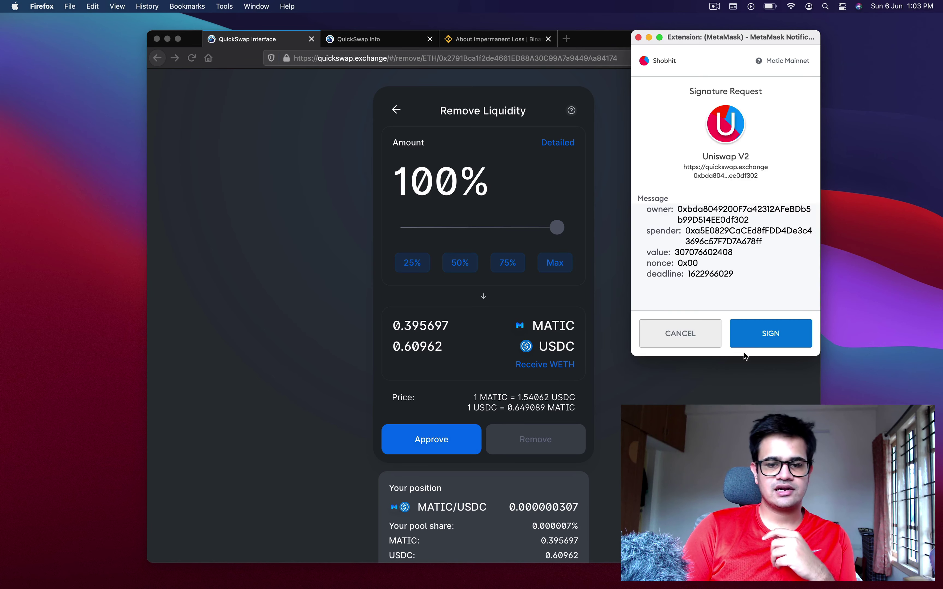
{"action": "left_click", "coordinate": [782, 331]}
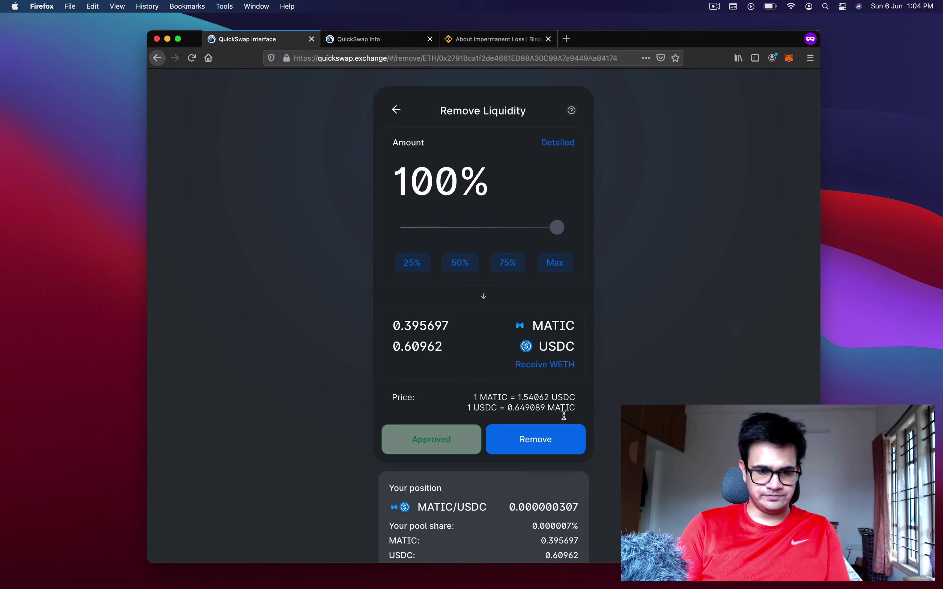
Submit the MATIC/USDC liquidity removal up to the wallet request, then reject the transaction and dismiss the removal summary.
{"action": "left_click", "coordinate": [559, 445]}
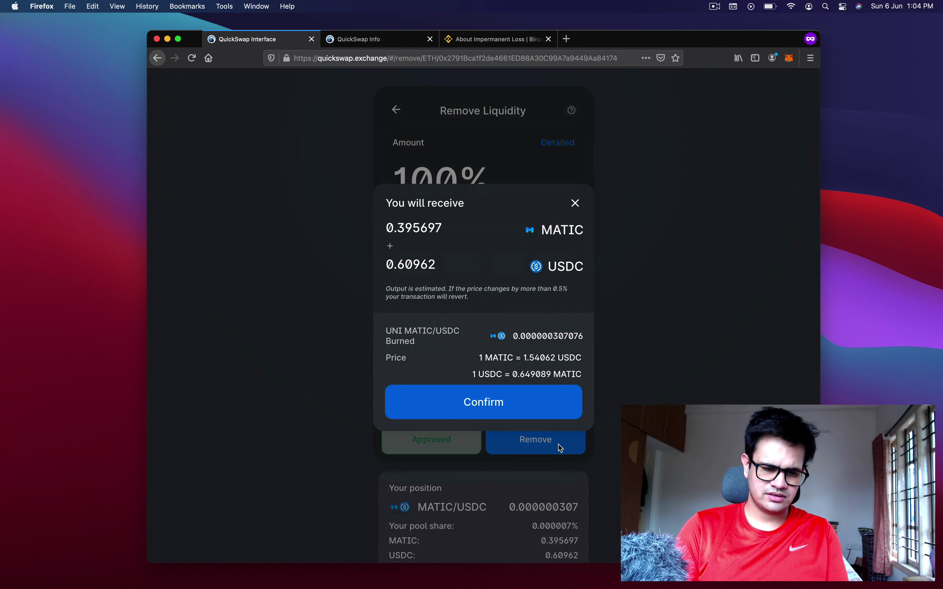
{"action": "left_click", "coordinate": [500, 401]}
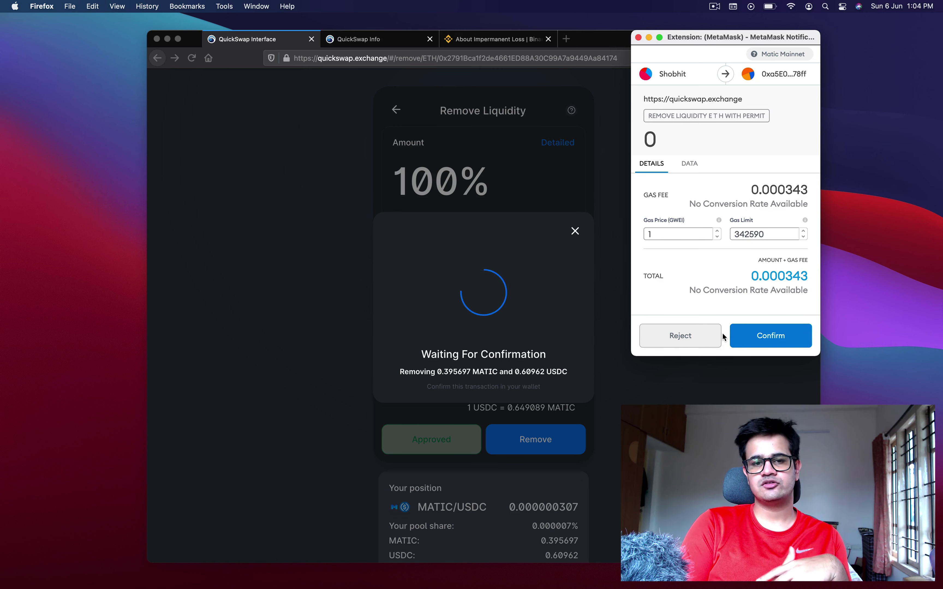
{"action": "left_click", "coordinate": [690, 344]}
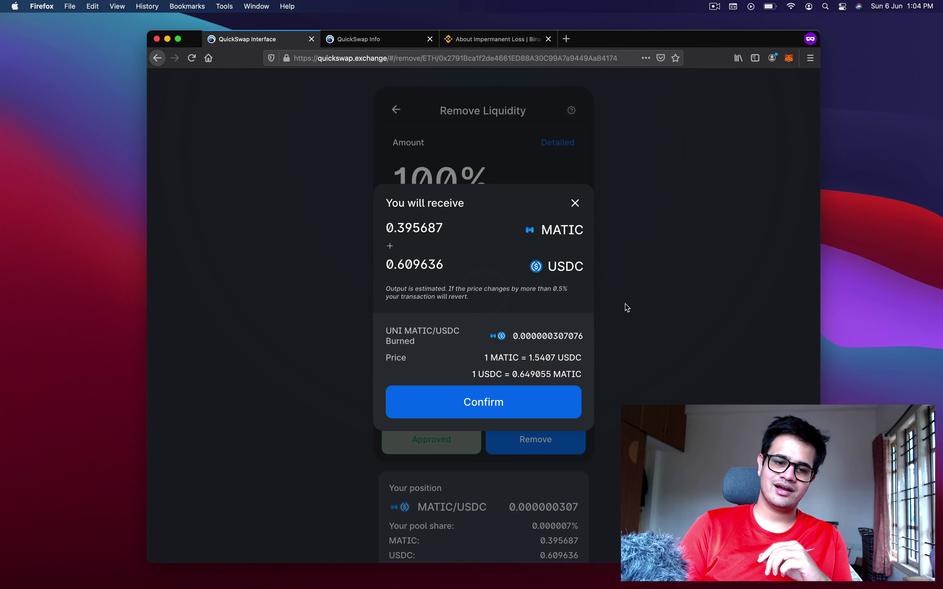
{"action": "left_click", "coordinate": [574, 205]}
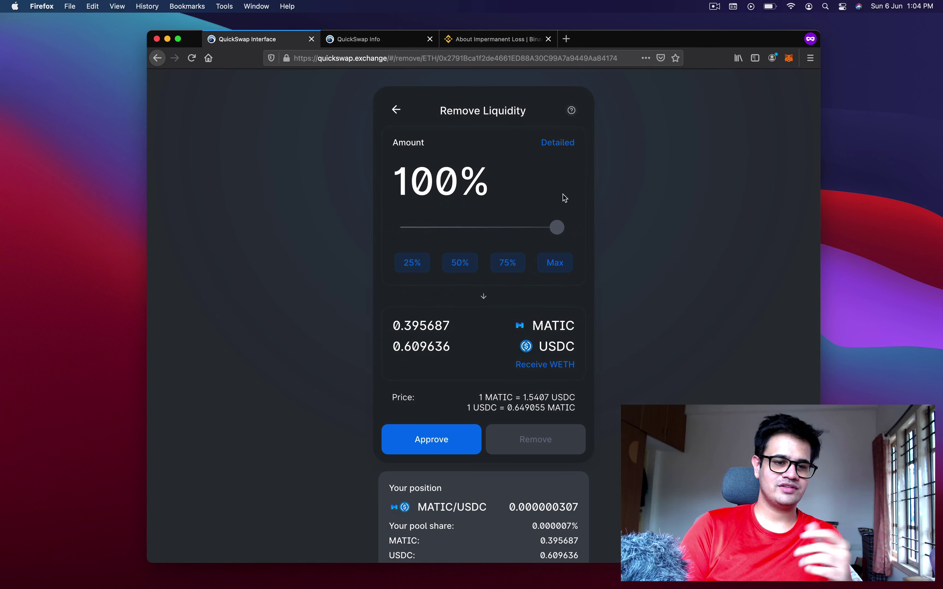
Return to the liquidity pool overview and expand the details of the MATIC/USDC position.
{"action": "left_click", "coordinate": [395, 108]}
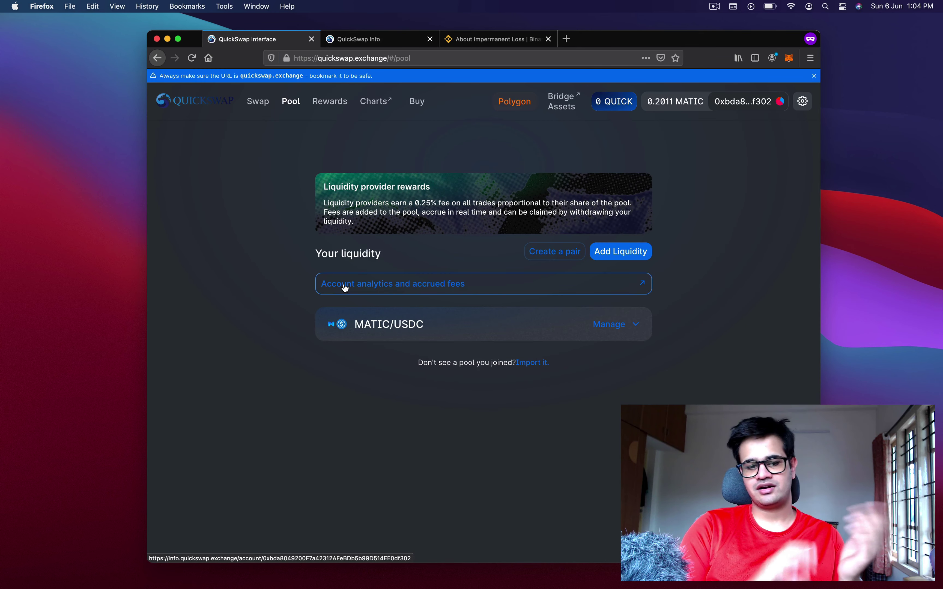
{"action": "left_click", "coordinate": [618, 327]}
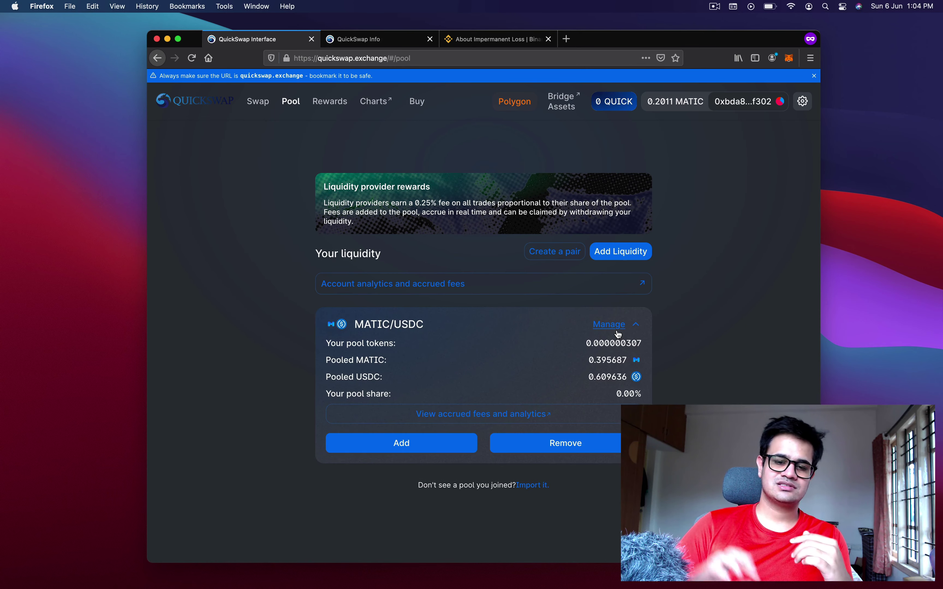